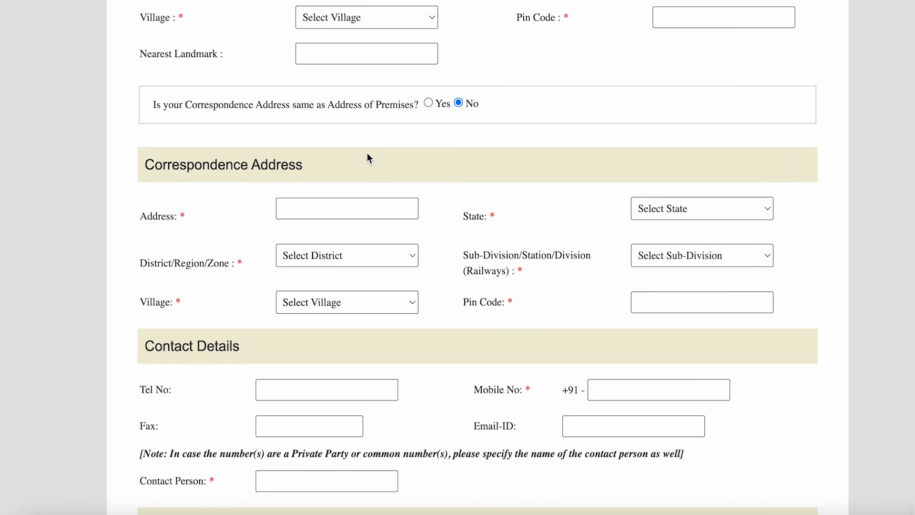
- Review the mobile number, email and contact person fields in the contact details section
scroll(367, 154, down, 5)
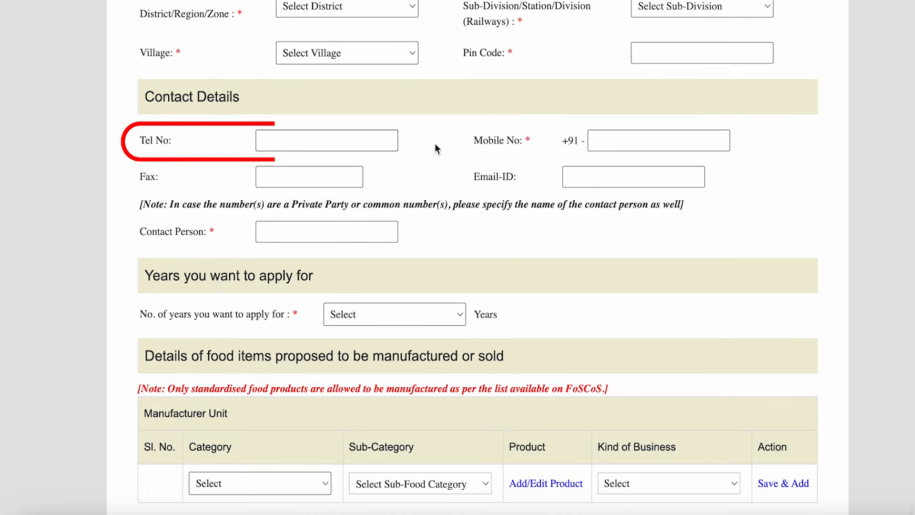
click(617, 138)
click(579, 180)
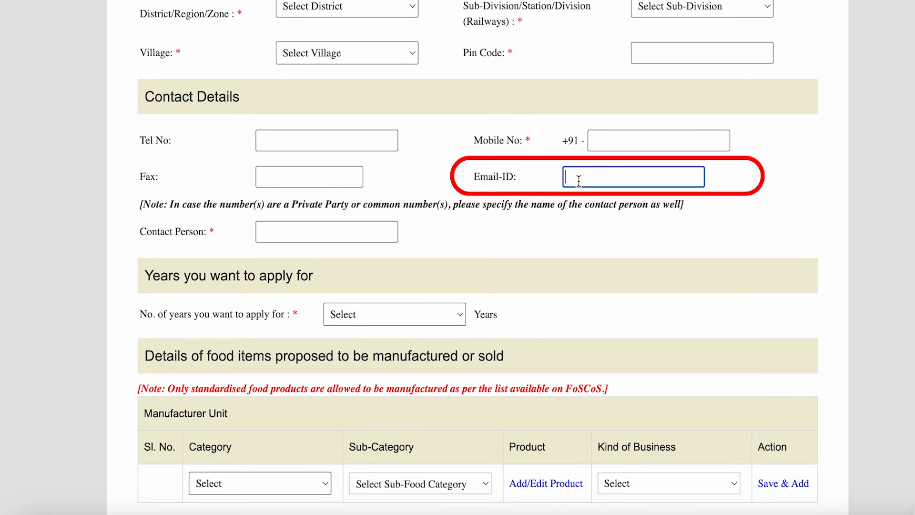
click(376, 231)
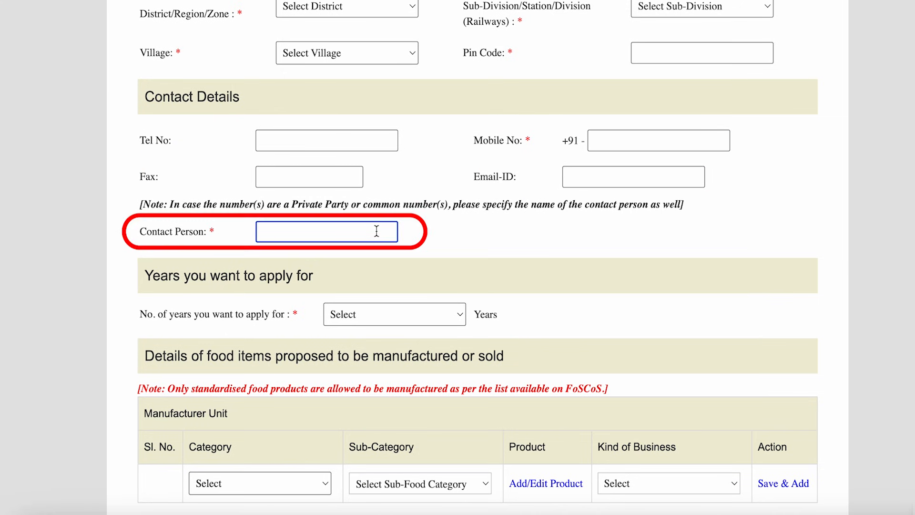
- Set the number of years to apply for to 5
scroll(377, 230, down, 1)
scroll(376, 232, down, 3)
click(191, 148)
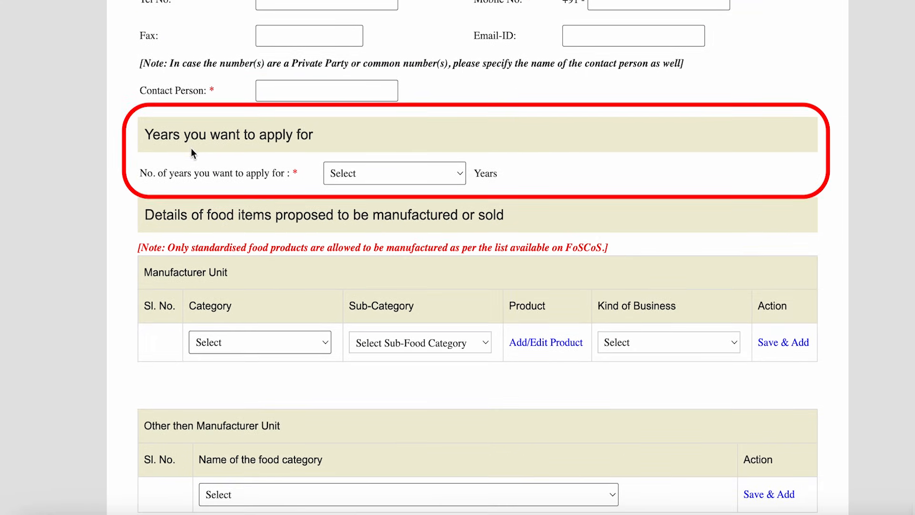
click(351, 172)
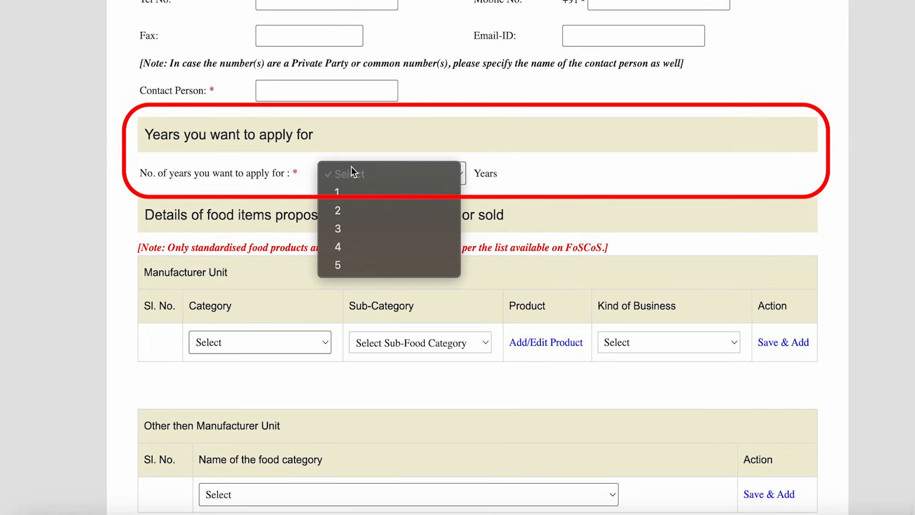
click(353, 265)
scroll(344, 256, down, 3)
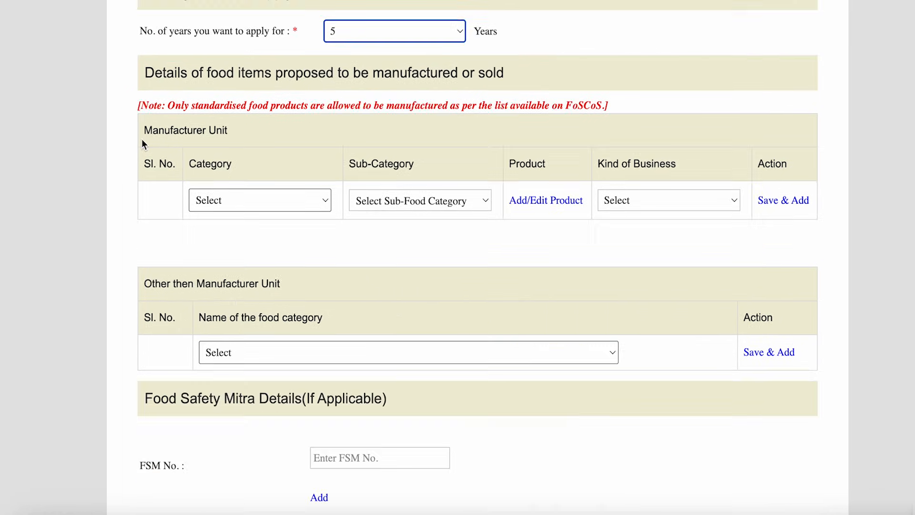
- Examine the food category options offered for the manufacturer unit, leaving the category unselected
drag(143, 129, 228, 131)
double_click(185, 133)
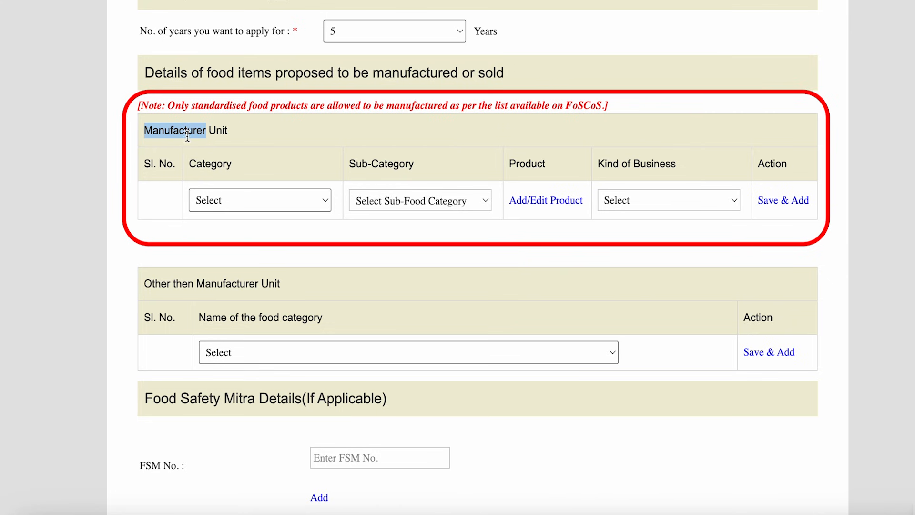
click(264, 211)
scroll(265, 219, down, 3)
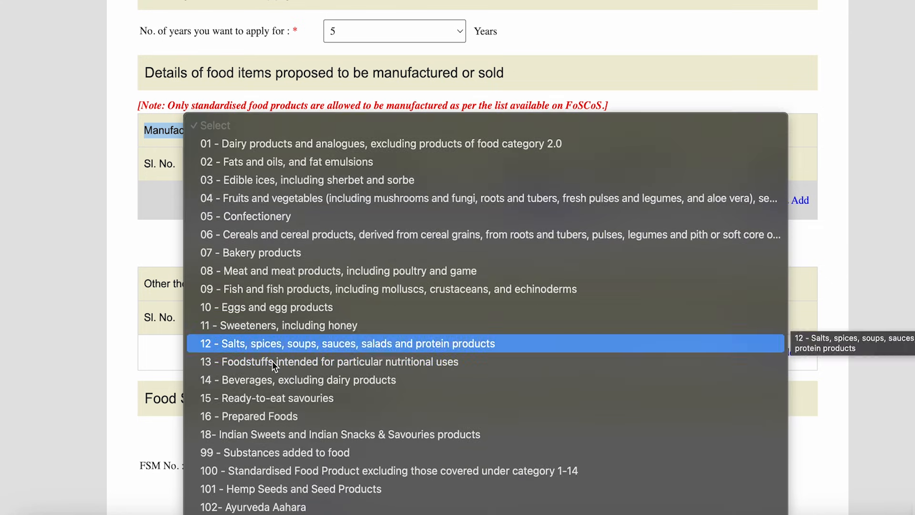
click(138, 145)
- Set the PAN type to Individual and fill in the PAN holder's name and date of birth
scroll(285, 221, up, 10)
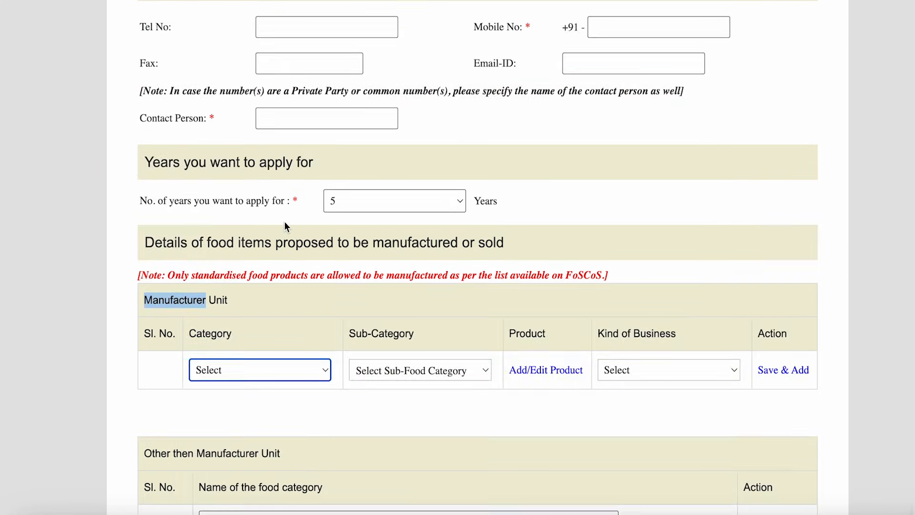
scroll(286, 226, up, 10)
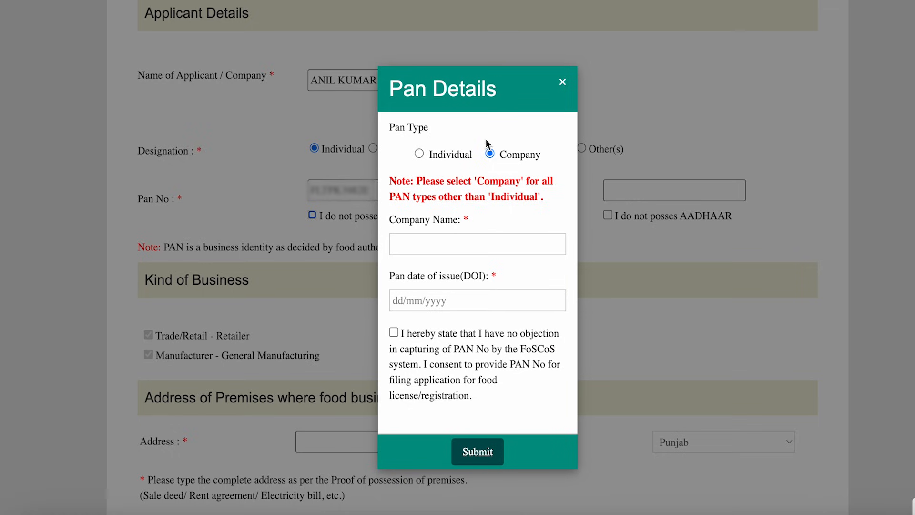
click(419, 154)
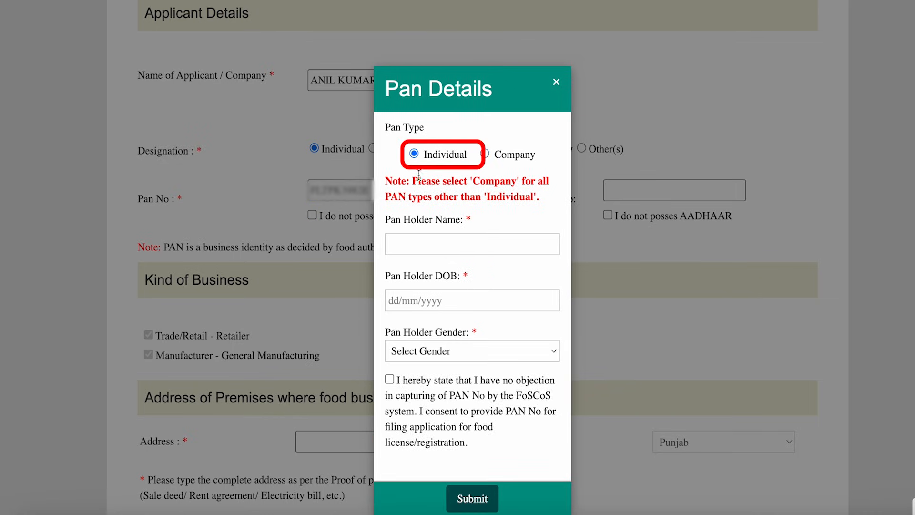
click(422, 245)
click(437, 300)
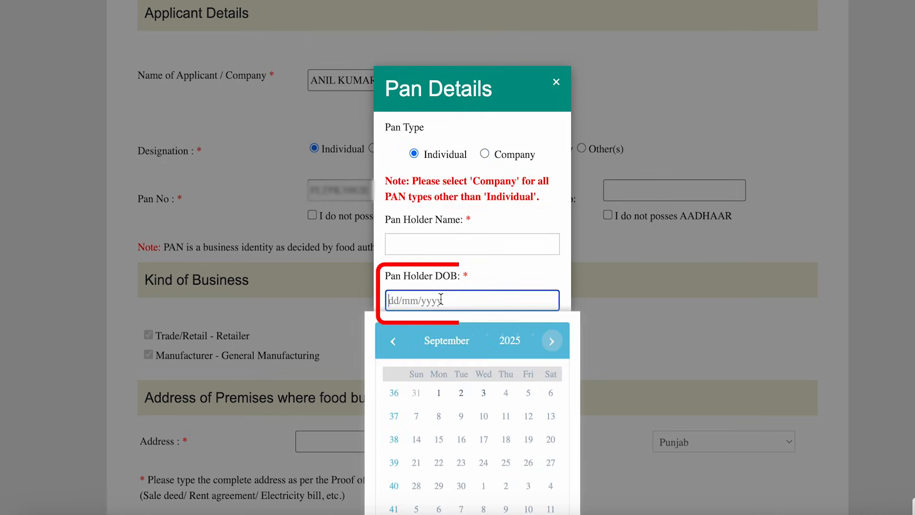
click(476, 274)
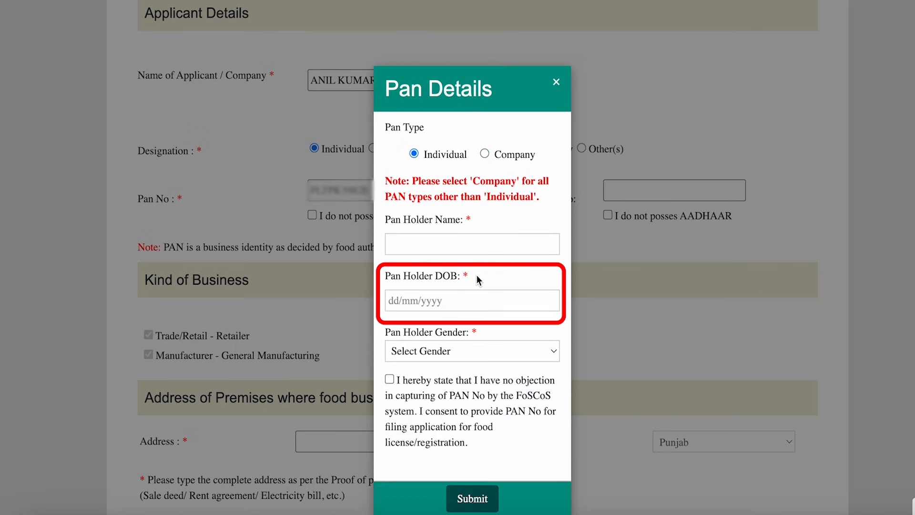
- Set the PAN holder's gender to male, submit the PAN details with consent, and go to the Aadhaar number field
click(434, 352)
click(427, 371)
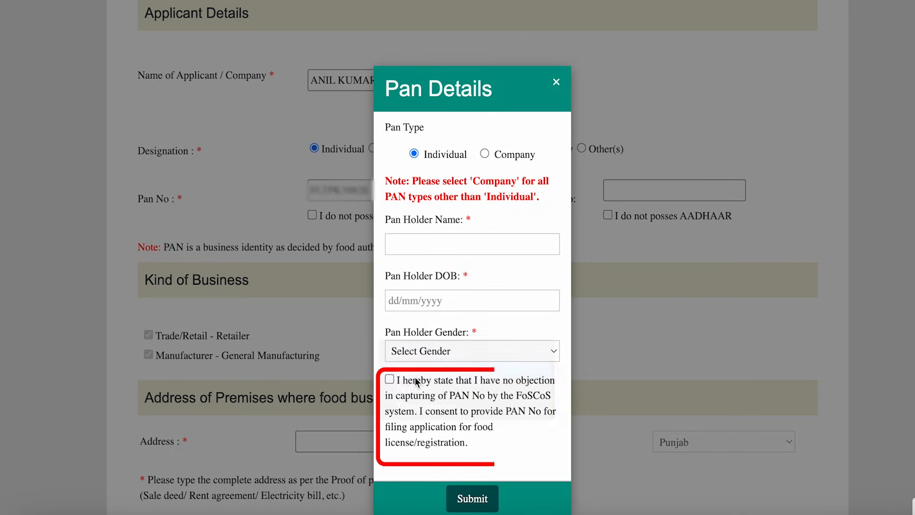
click(390, 379)
click(474, 496)
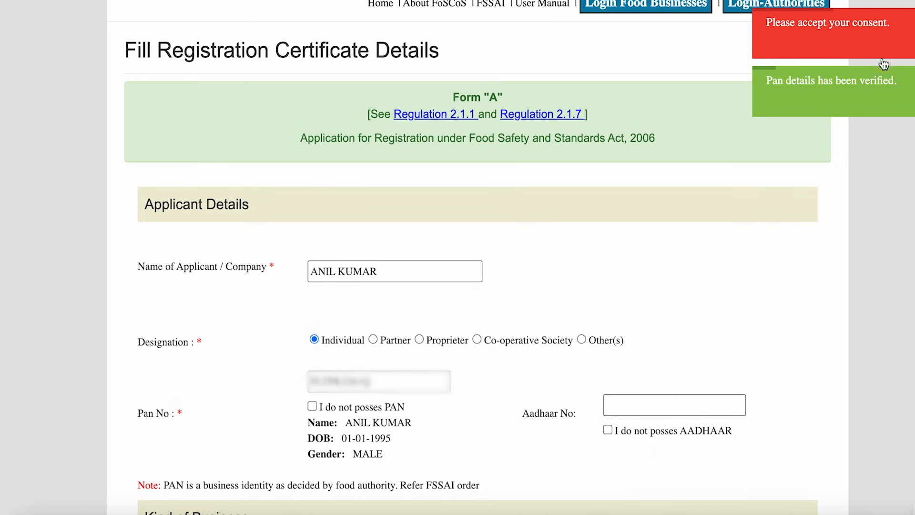
click(612, 399)
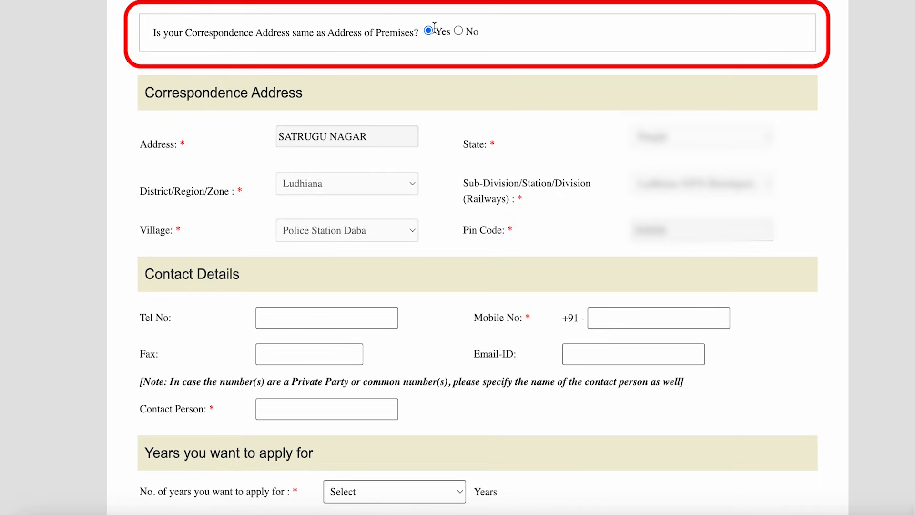
- Try a separate correspondence address, and restore the answer Yes so it matches the address of premises
click(458, 31)
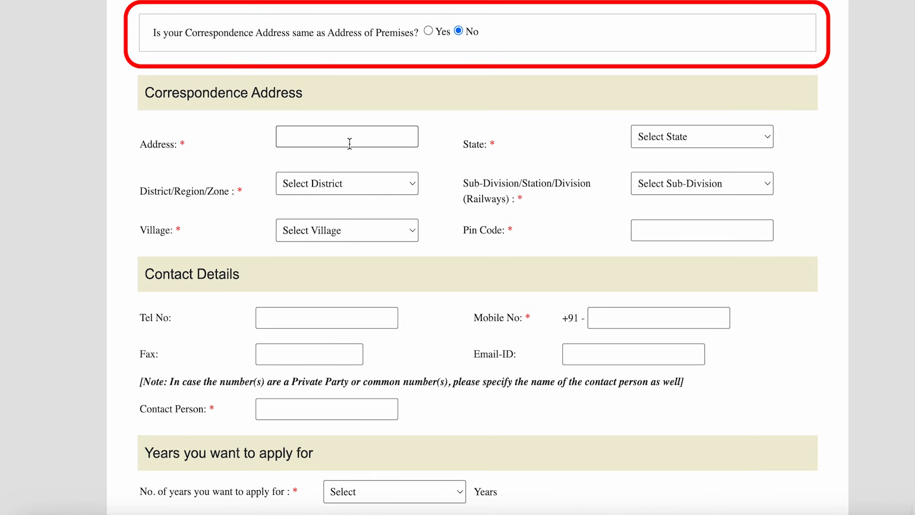
click(429, 31)
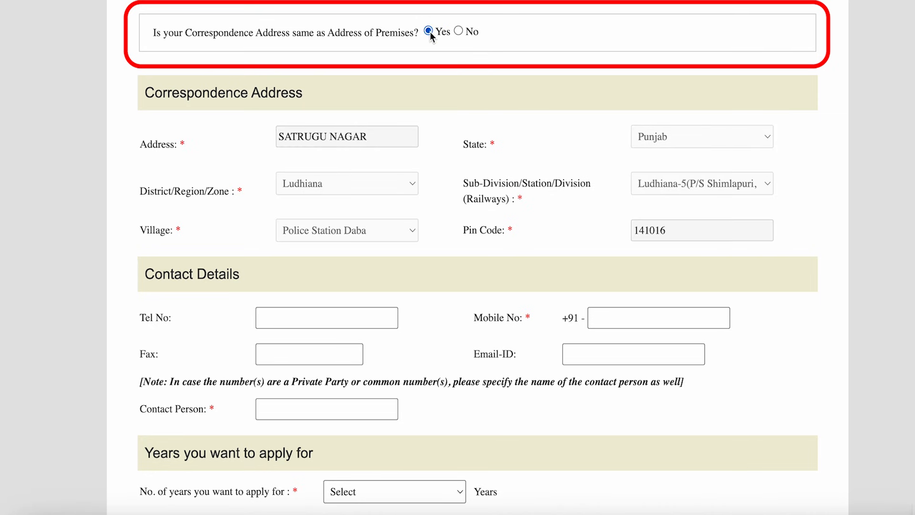
drag(280, 137, 370, 138)
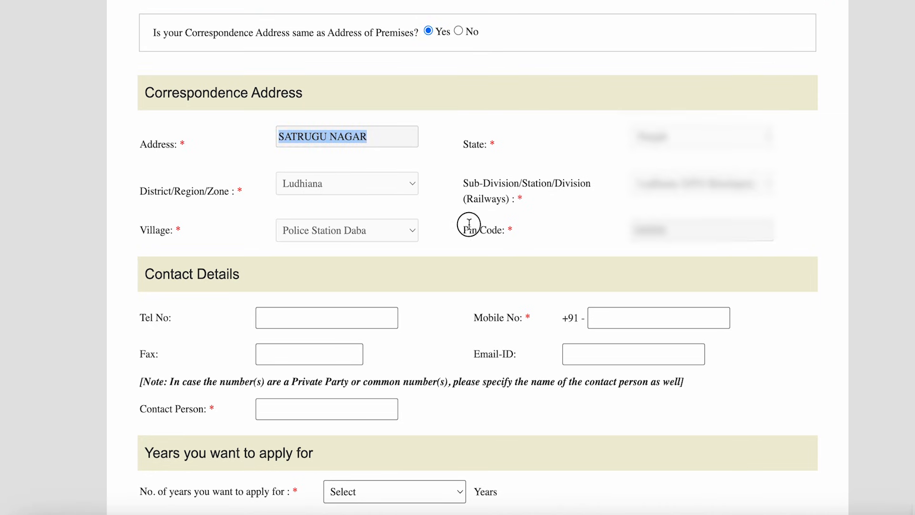
click(517, 239)
- Fill in the mobile number and the contact person's name, and set the application period to 5 years
scroll(517, 239, down, 5)
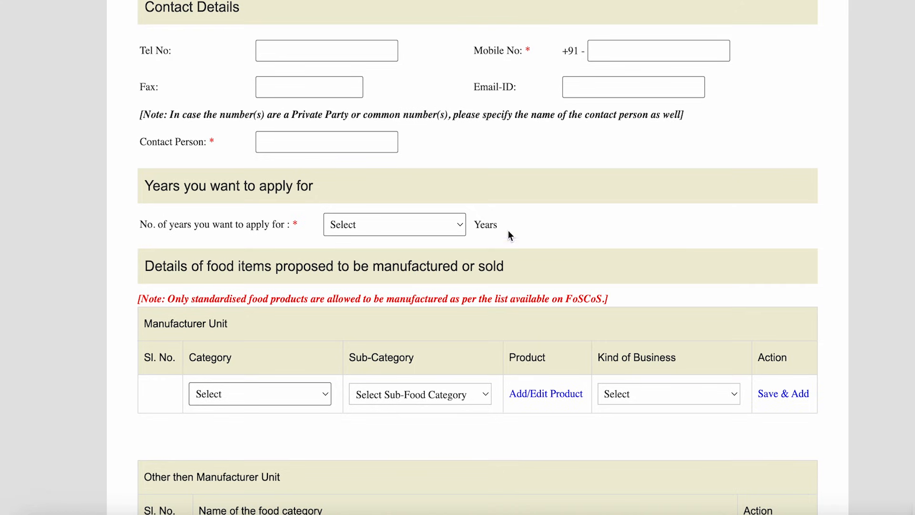
click(600, 50)
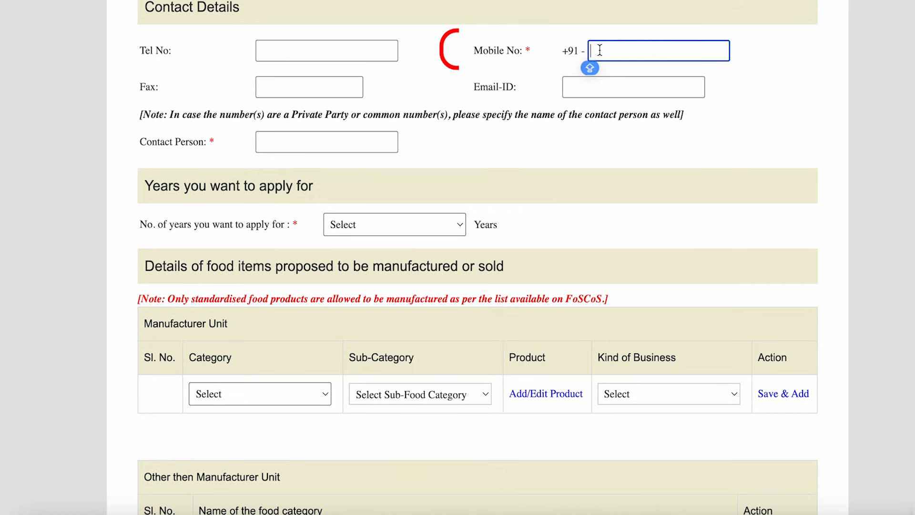
click(306, 148)
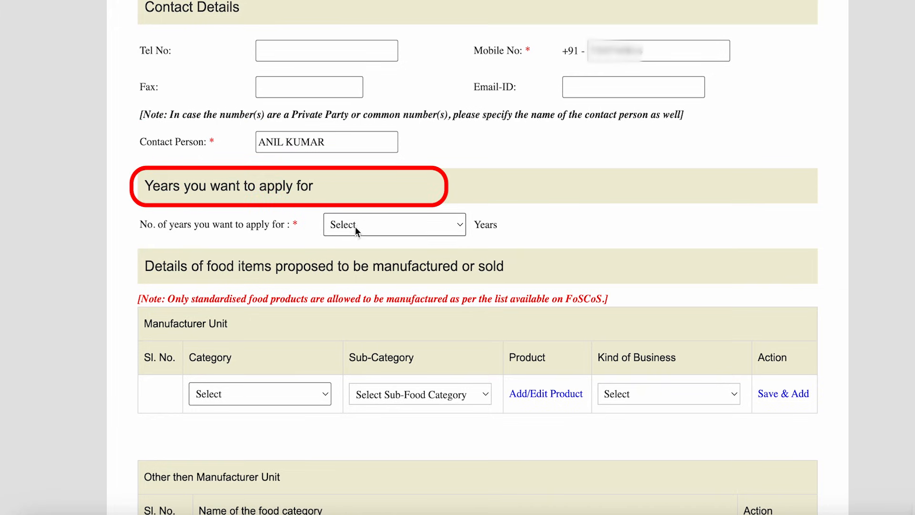
click(356, 227)
click(351, 318)
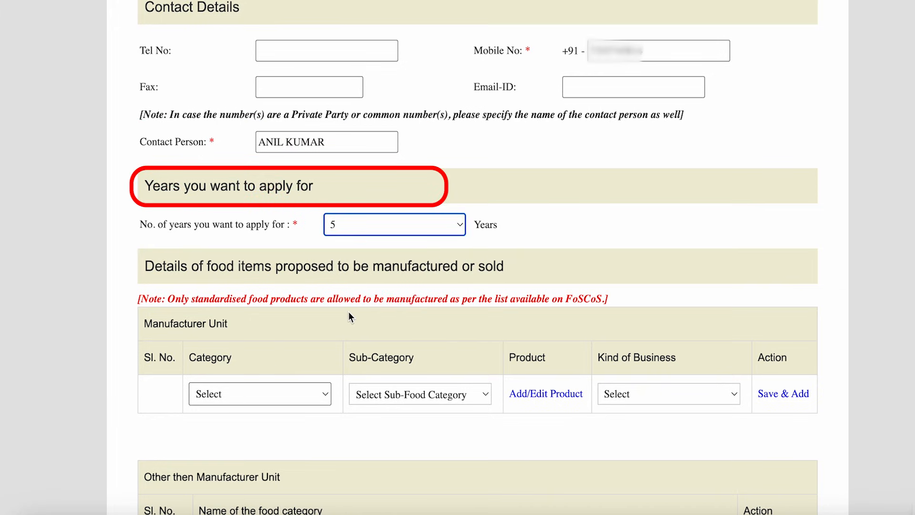
- Choose category 18 - Indian Sweets and Indian Snacks & Savouries products with sub-category 18.1 - Indian Sweets for the manufacturer unit
scroll(348, 312, down, 3)
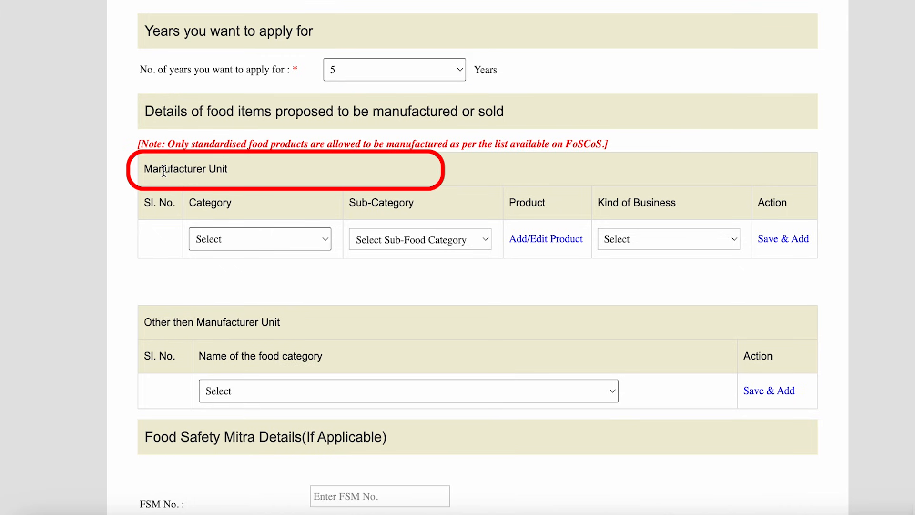
click(242, 236)
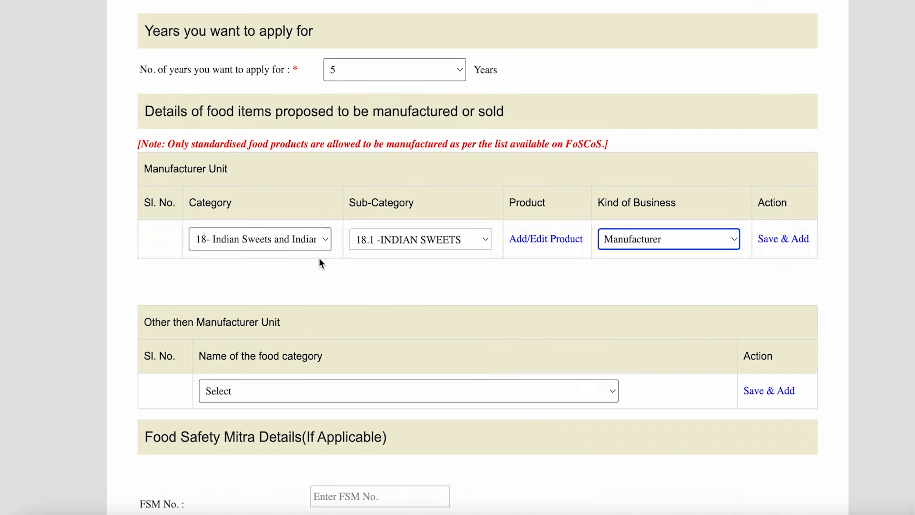
click(311, 248)
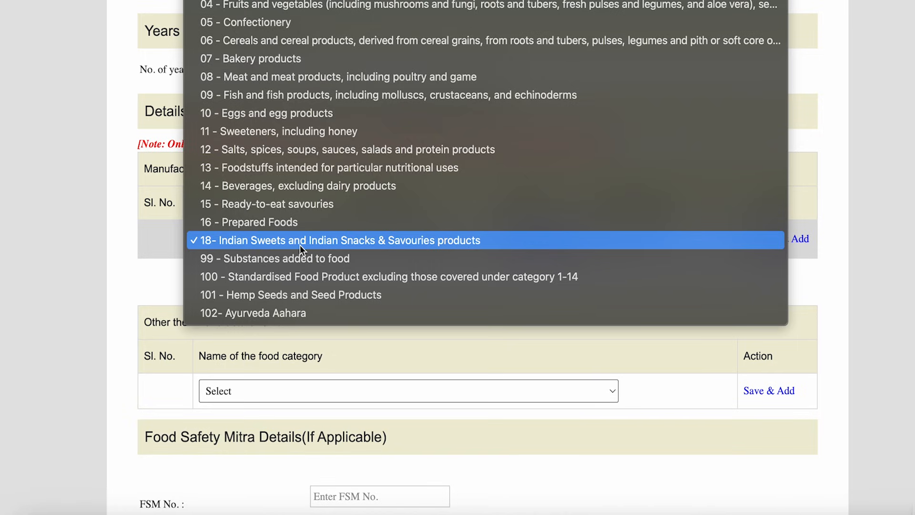
click(333, 245)
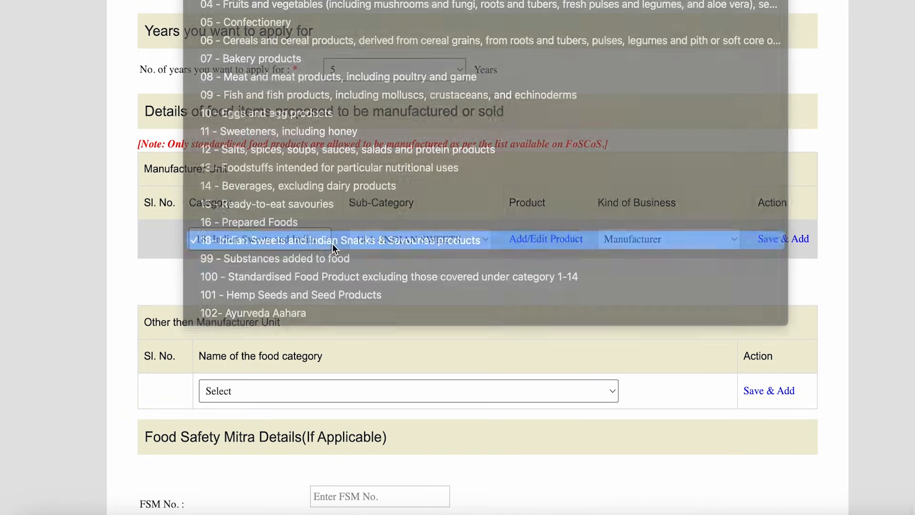
click(385, 245)
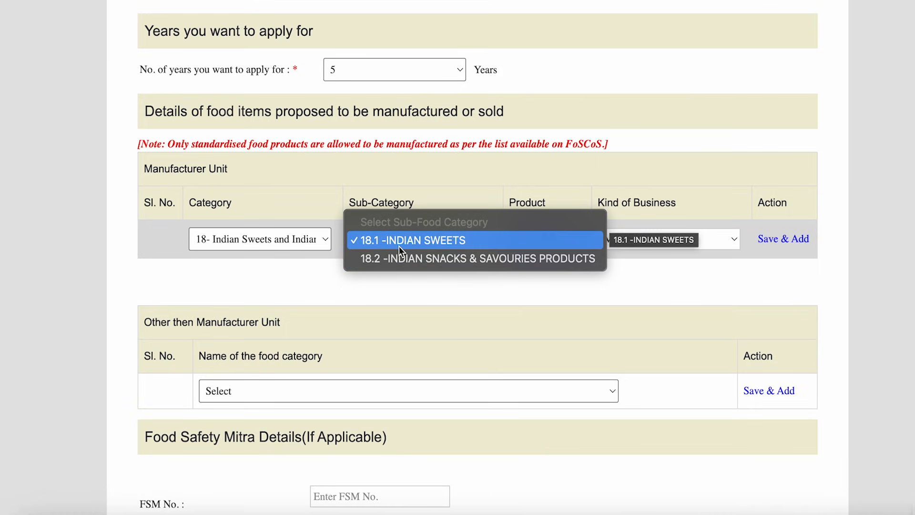
click(399, 245)
- Set the manufacturer unit's kind of business to Manufacturer and try to save the row
click(614, 238)
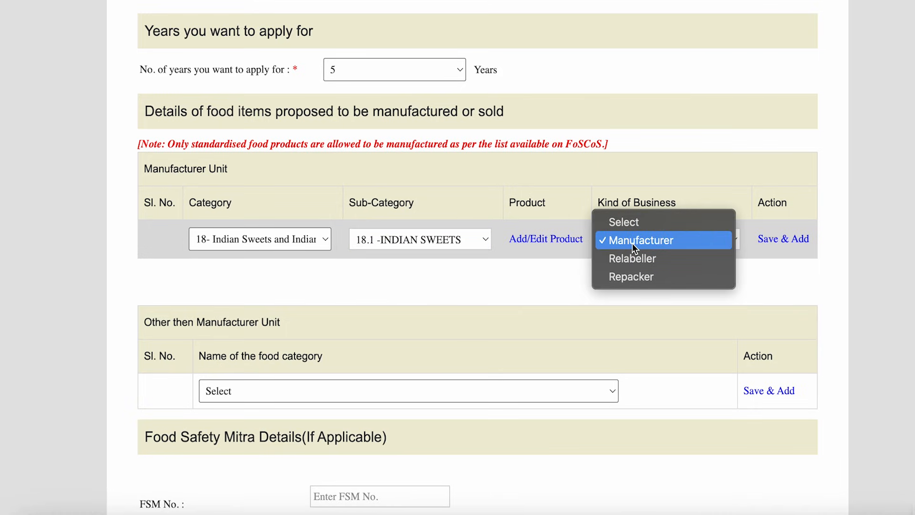
click(636, 243)
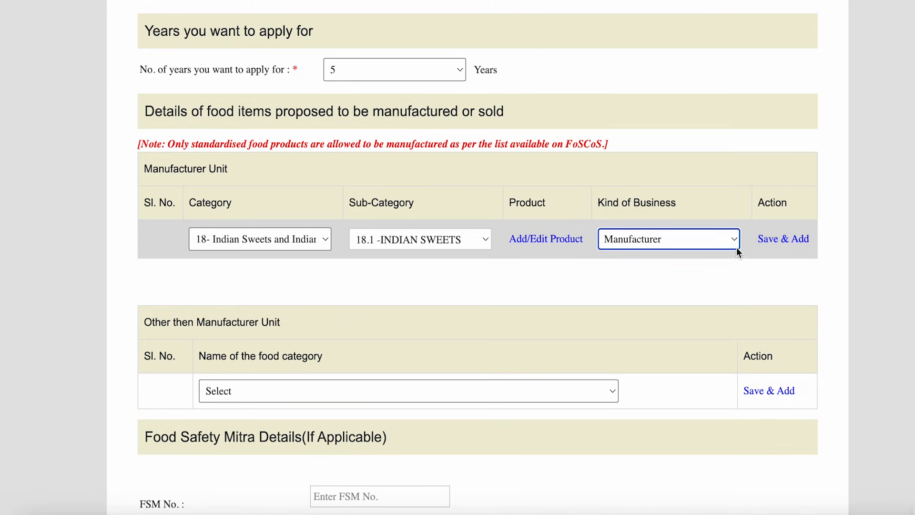
click(775, 239)
- Open the product selection for the 18.1 - Indian Sweets row and look through the available products
scroll(602, 142, down, 1)
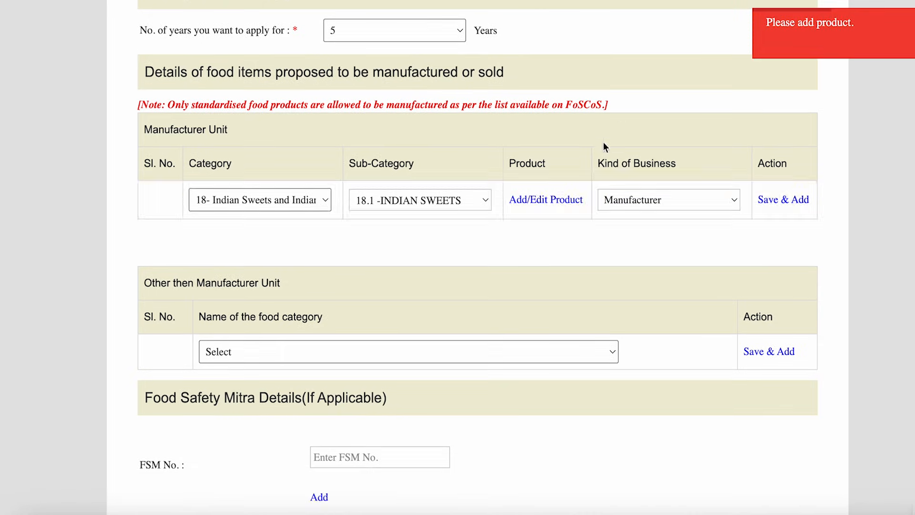
click(533, 200)
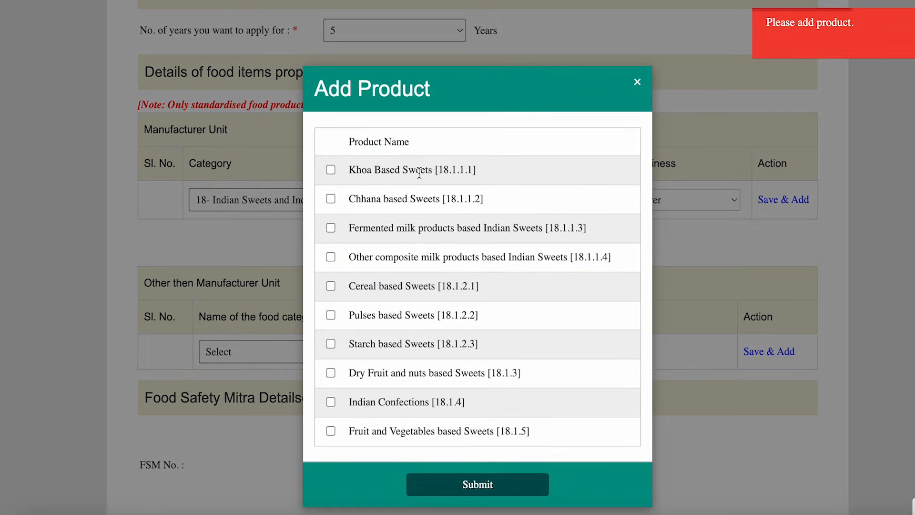
scroll(411, 200, down, 1)
scroll(413, 205, up, 1)
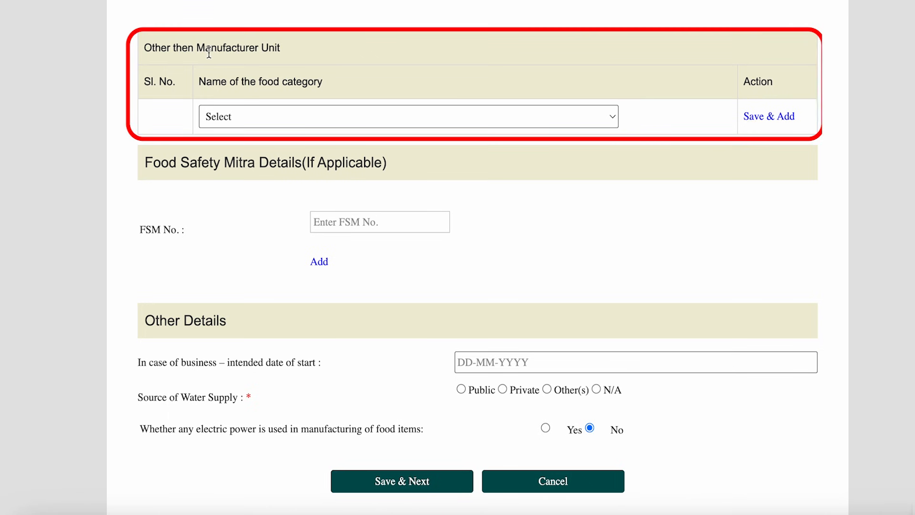
- Add food categories 03, 01, 11, 15 and 14 to the Other then Manufacturer Unit table and check the remaining categories on offer
click(262, 117)
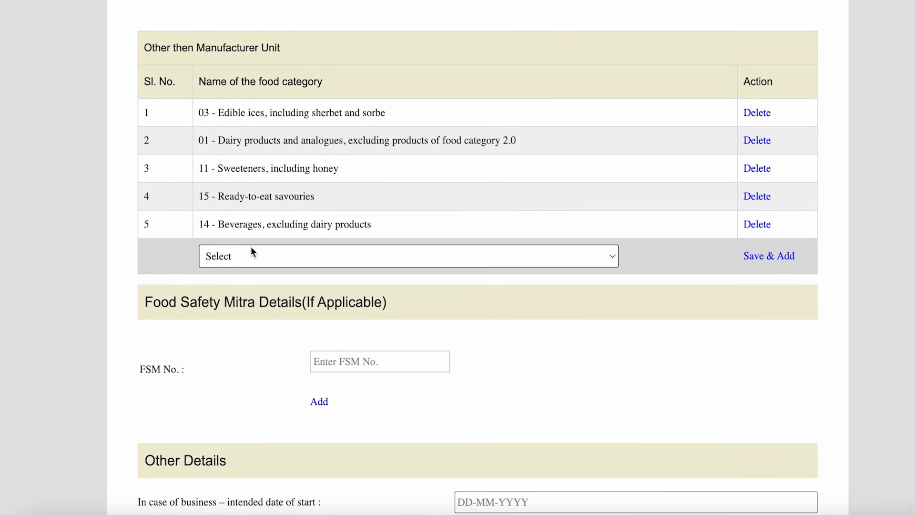
click(251, 250)
scroll(353, 324, down, 3)
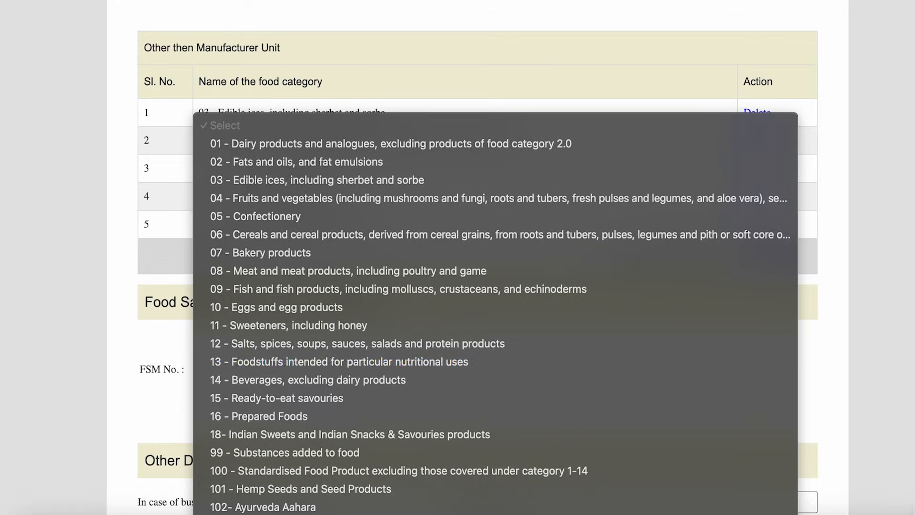
click(123, 274)
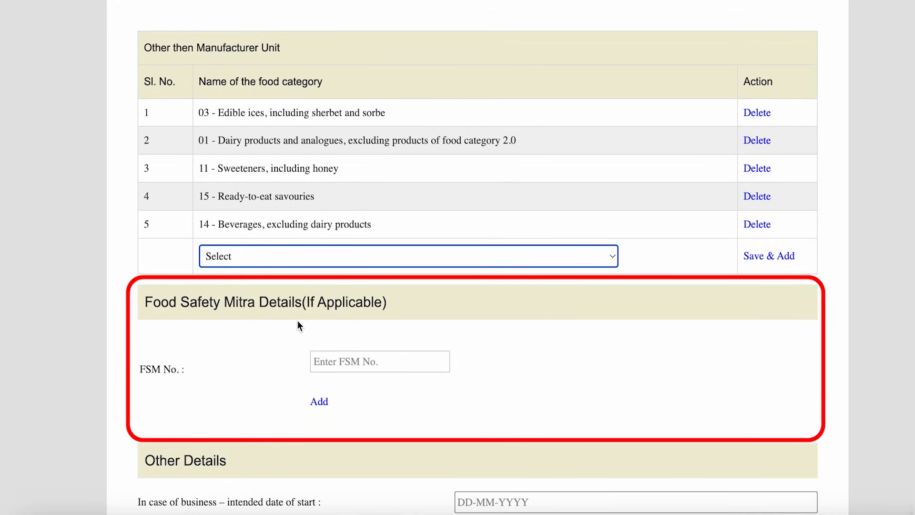
- Examine the optional Food Safety Mitra details and the Other Details section of the form
triple_click(164, 372)
click(231, 371)
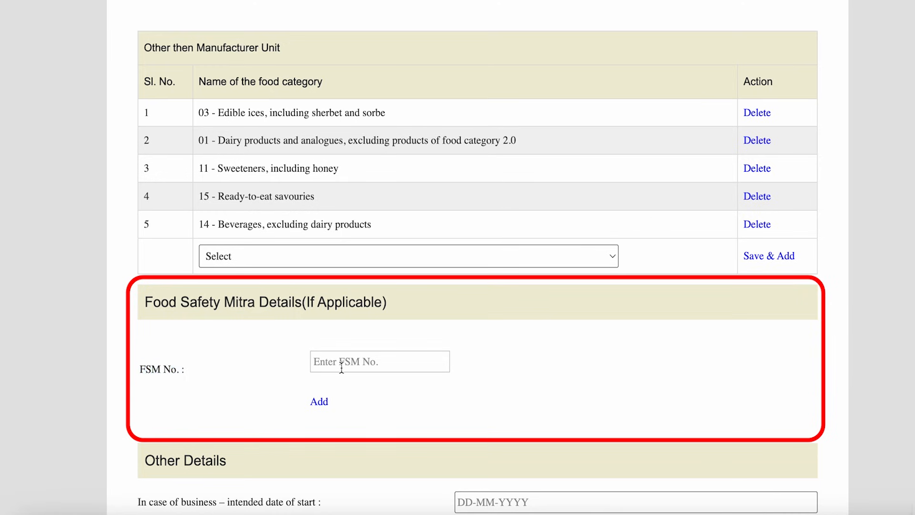
drag(186, 372, 167, 372)
click(166, 372)
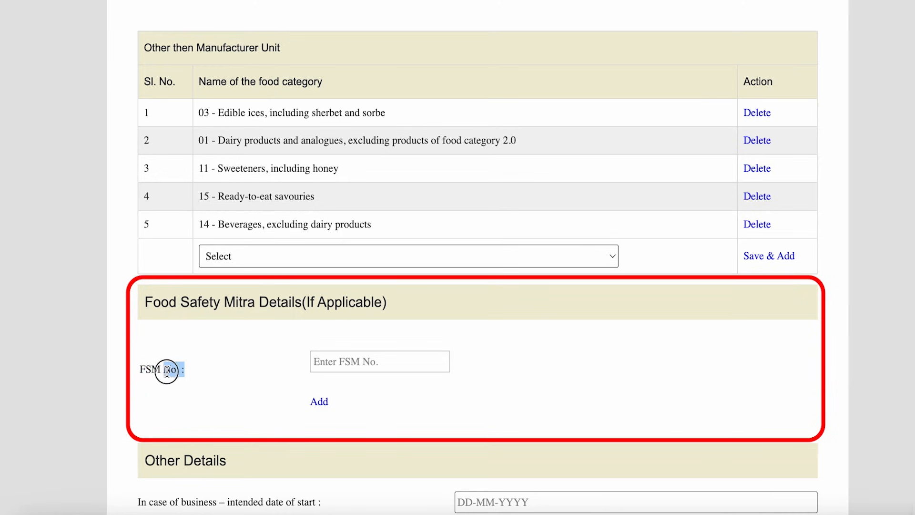
scroll(209, 370, down, 1)
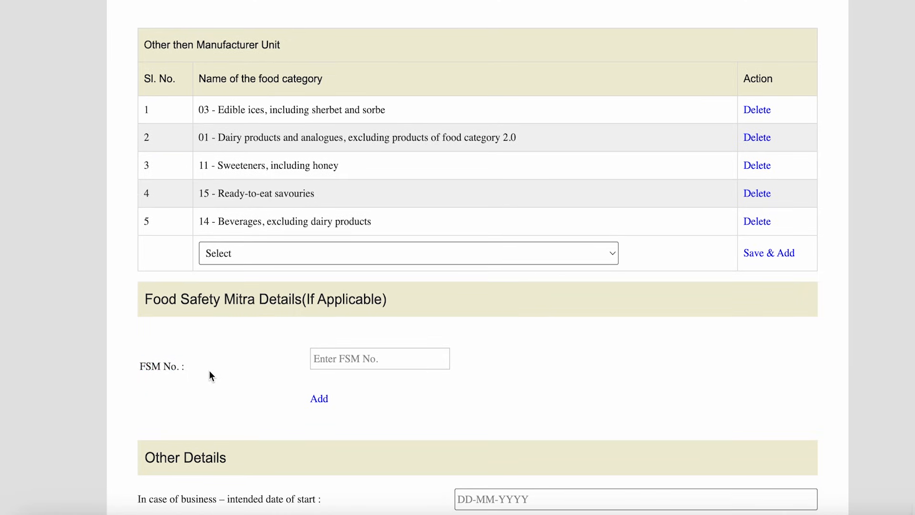
scroll(210, 373, down, 6)
double_click(159, 137)
drag(159, 137, 241, 142)
click(262, 162)
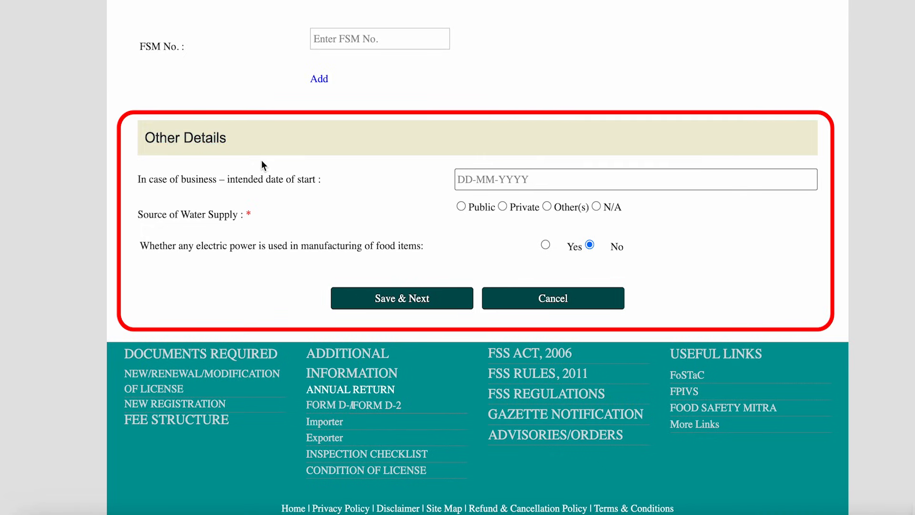
- Set the intended business start date to 03-09-2025 and the source of water supply to N/A, and save the form
triple_click(188, 178)
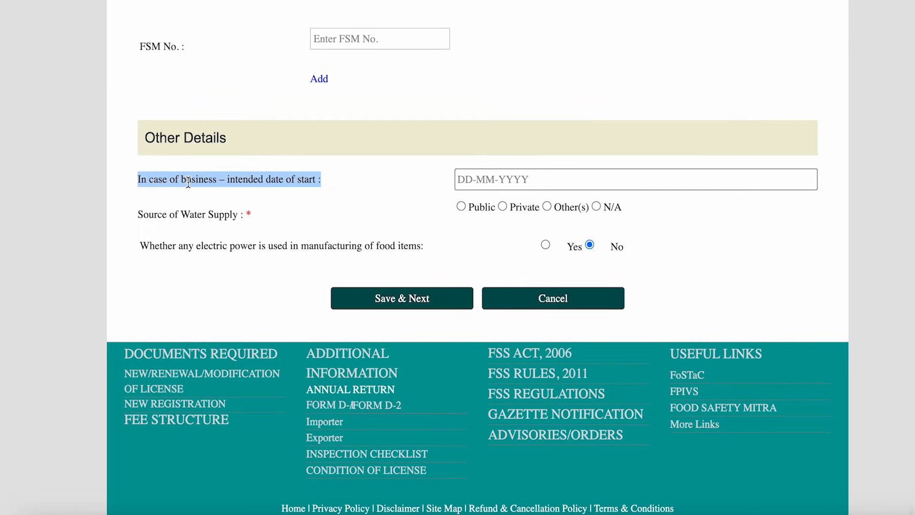
click(433, 224)
click(482, 182)
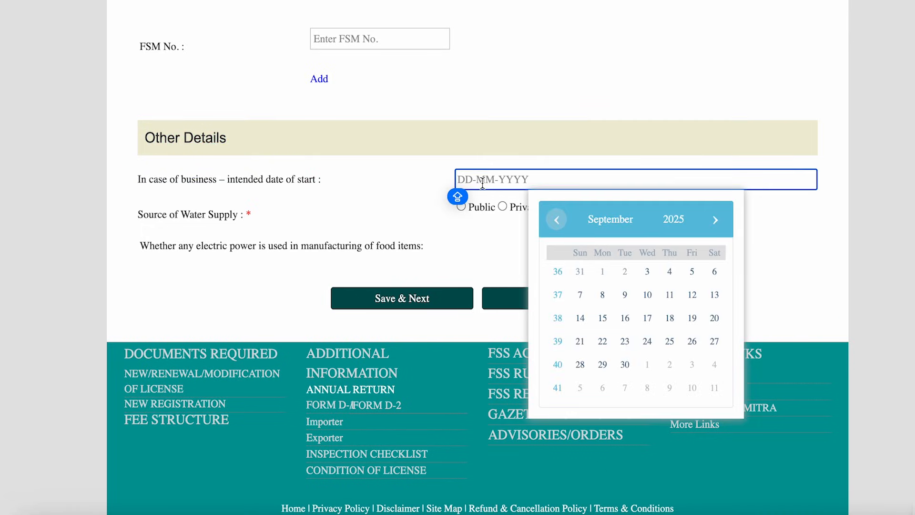
click(556, 222)
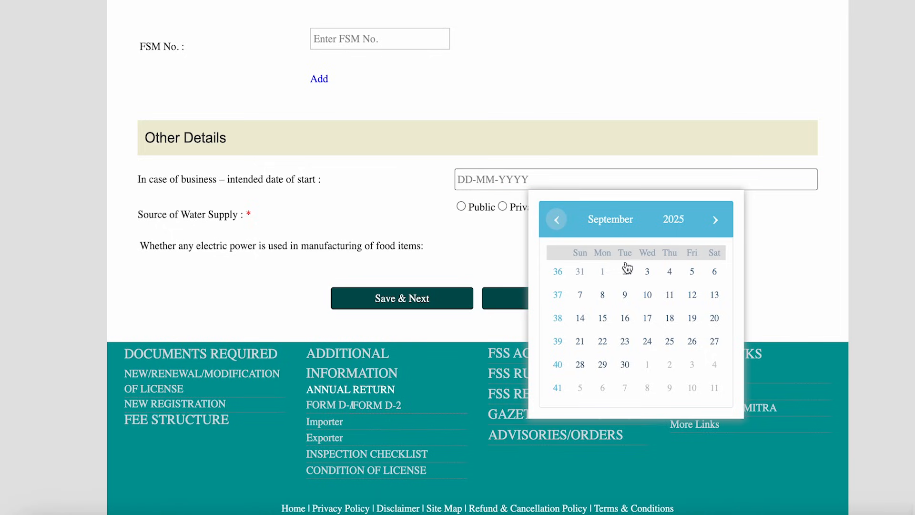
click(651, 275)
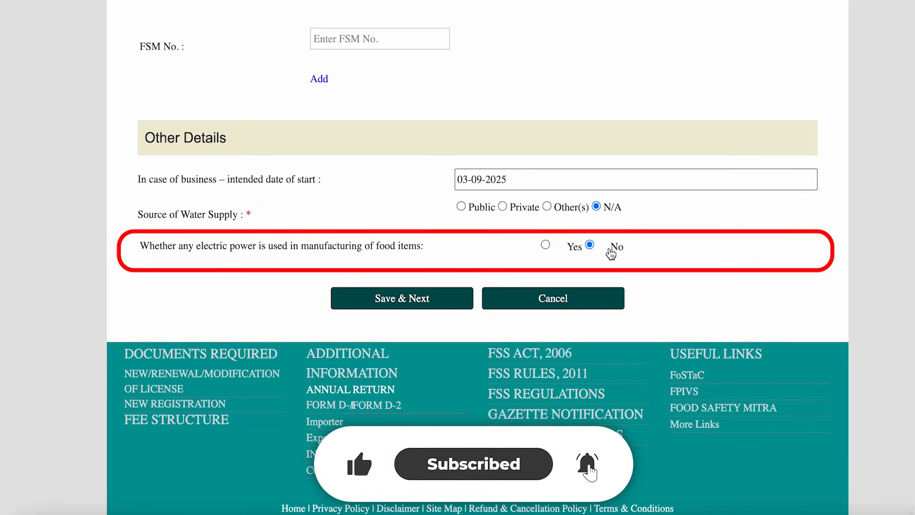
click(432, 301)
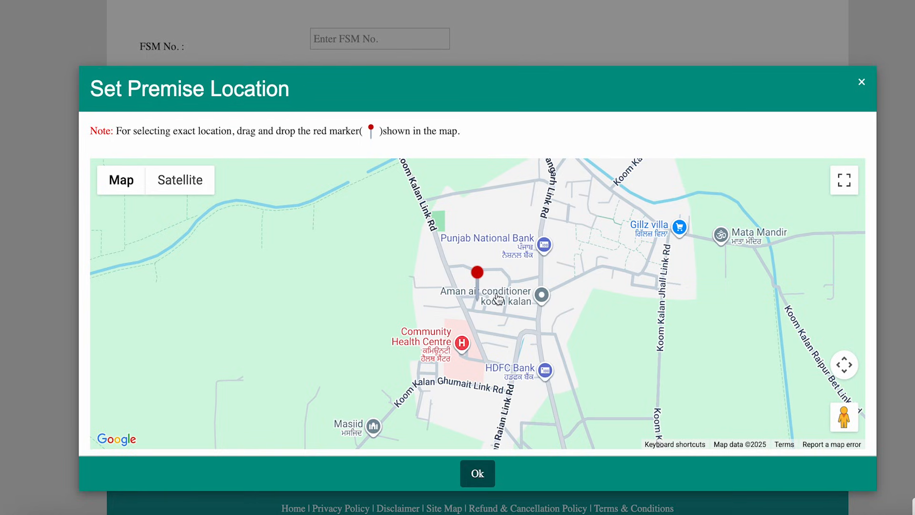
- Confirm the premise location on the map, review the application's product and category summary, and proceed to sign-up
scroll(497, 299, down, 2)
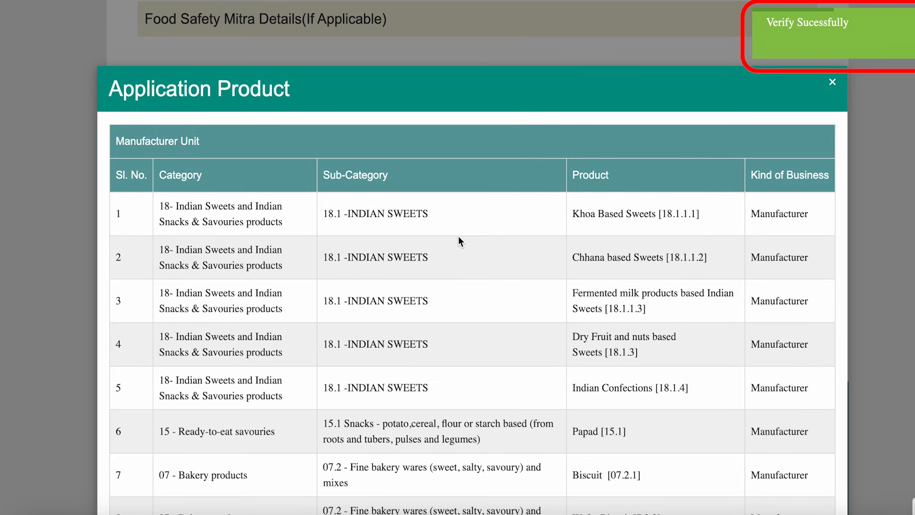
scroll(475, 242, down, 7)
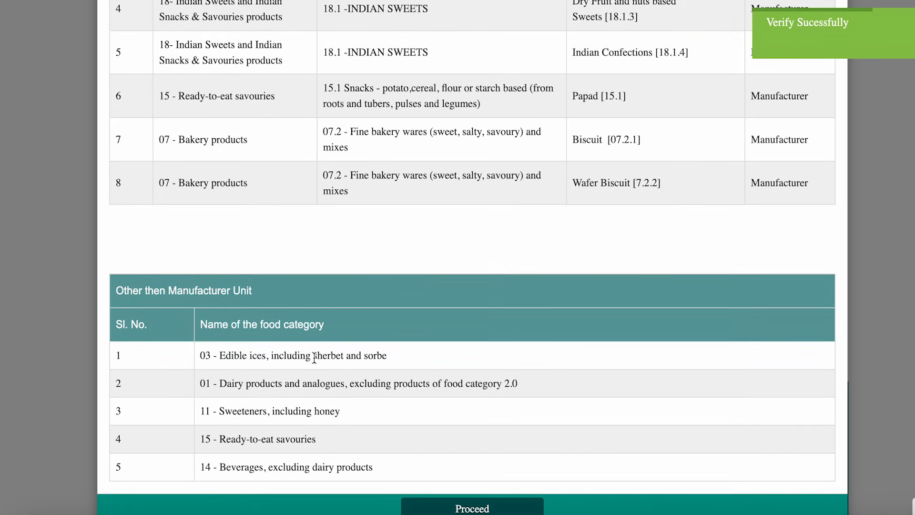
click(470, 509)
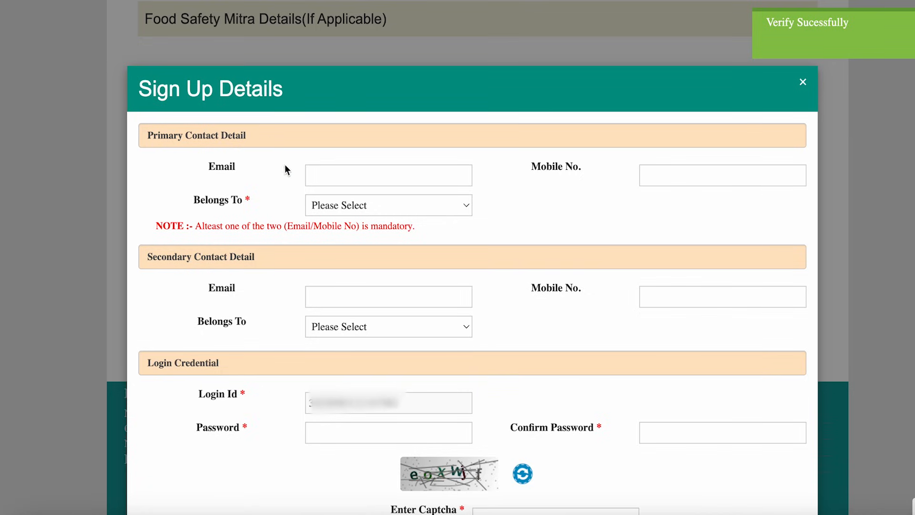
- Complete and submit the sign-up details with primary email, mobile number, Belongs To set to Self, password with confirmation, and captcha
click(358, 168)
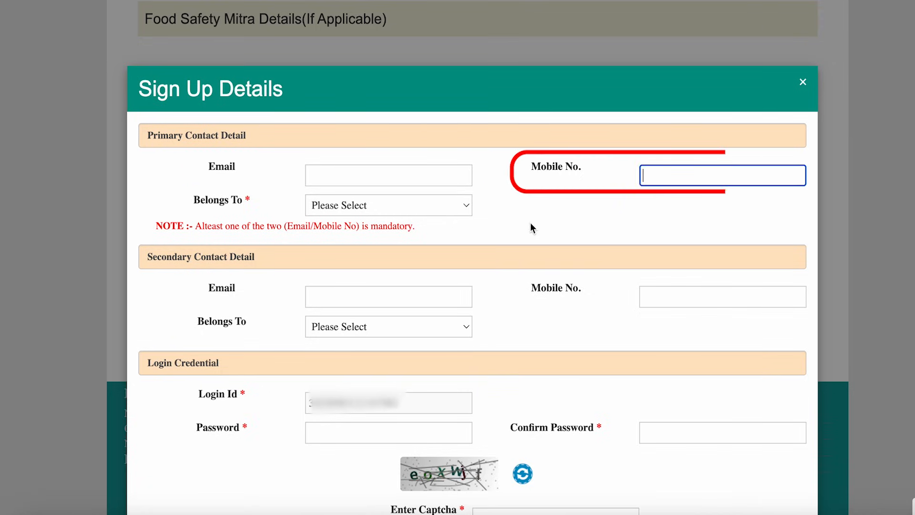
click(424, 207)
click(382, 225)
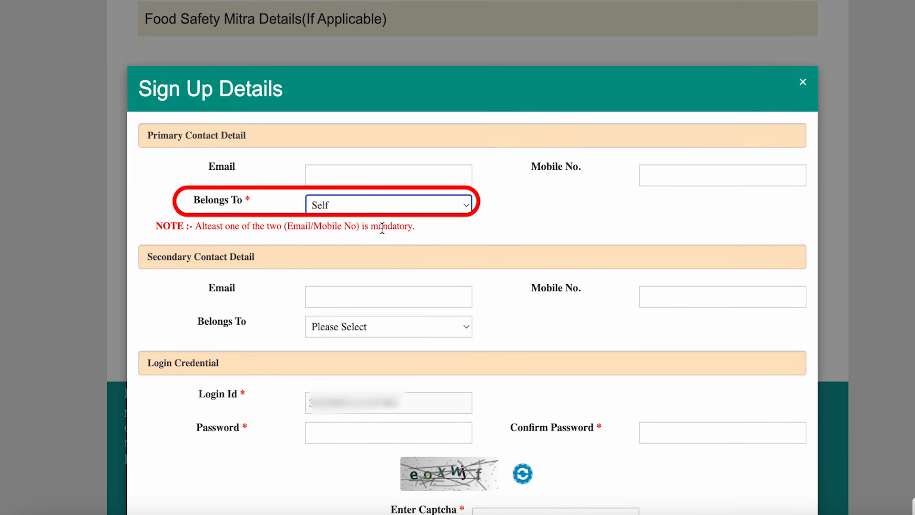
scroll(374, 338, down, 3)
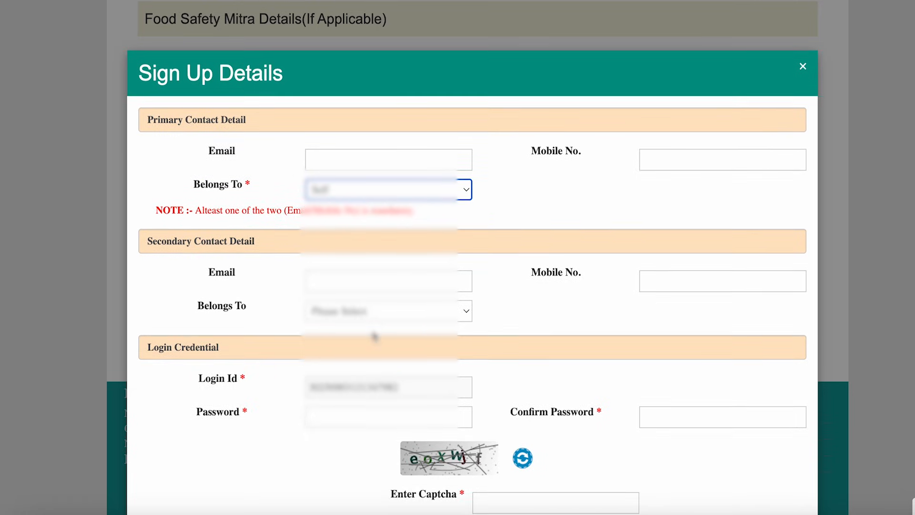
scroll(222, 353, down, 1)
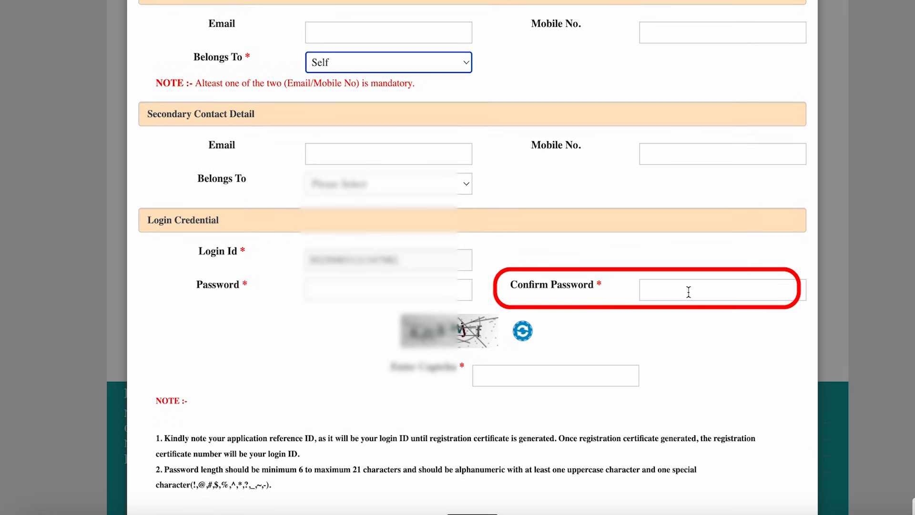
scroll(620, 300, down, 1)
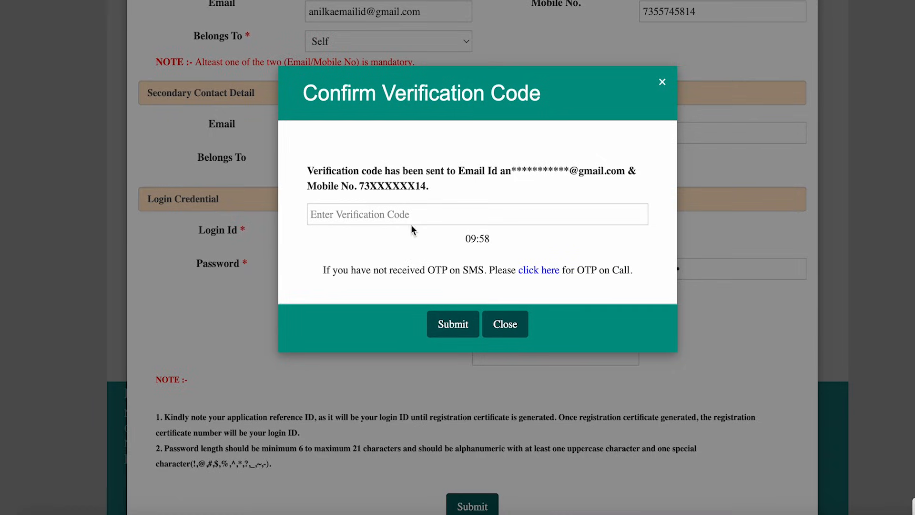
- Submit the received verification code, read the login ID note and acknowledge the sign-up message
click(410, 217)
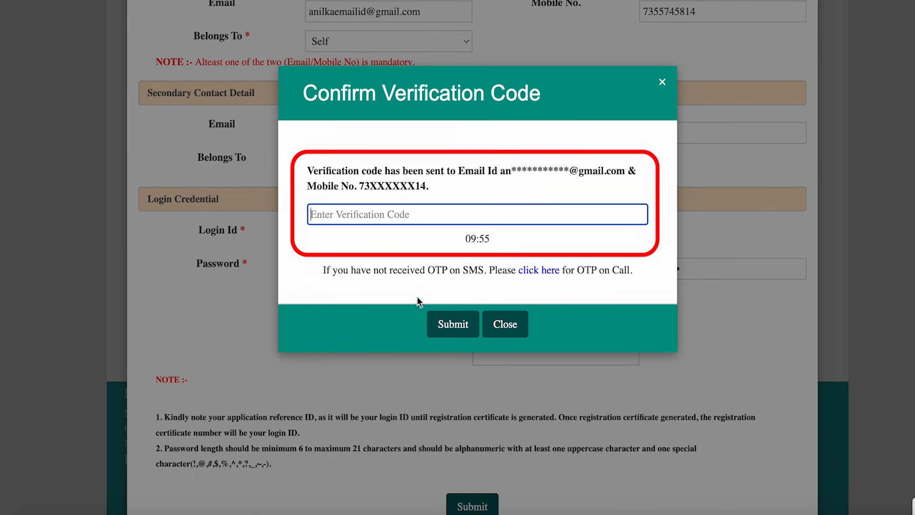
click(430, 325)
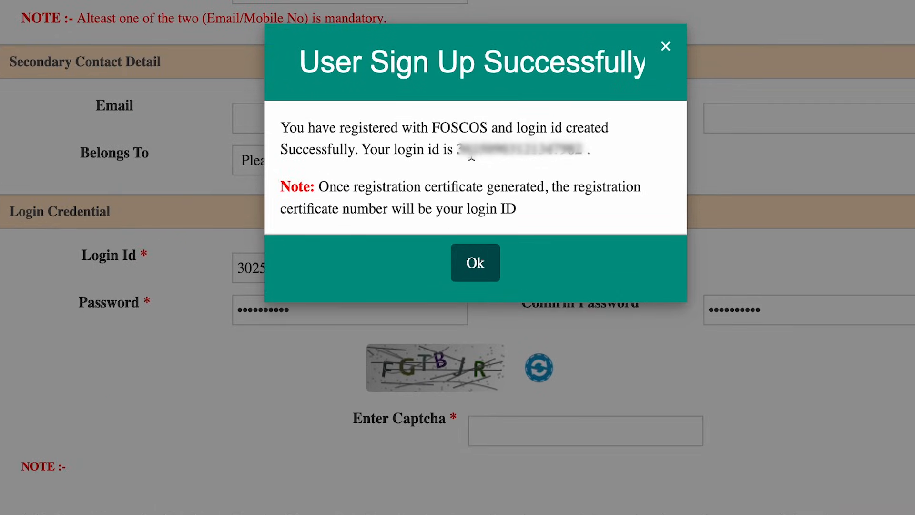
drag(463, 140, 583, 153)
drag(318, 183, 506, 211)
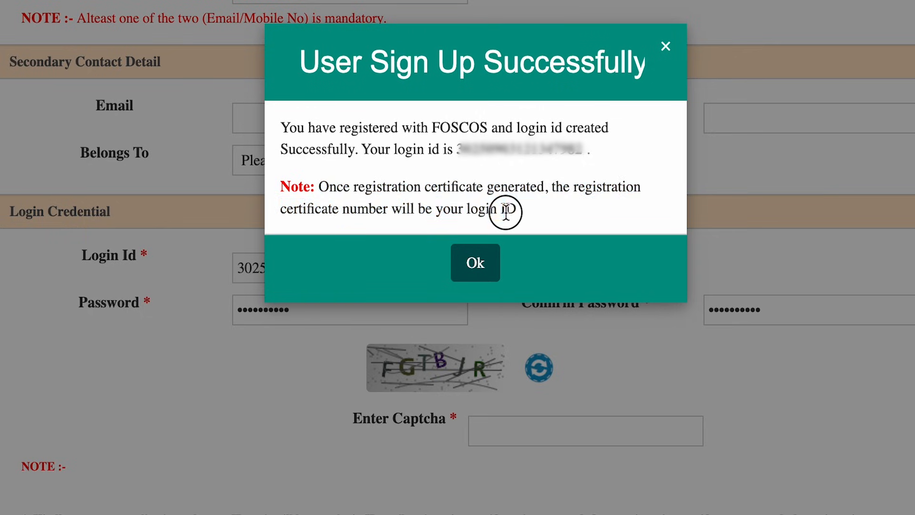
triple_click(505, 211)
click(519, 213)
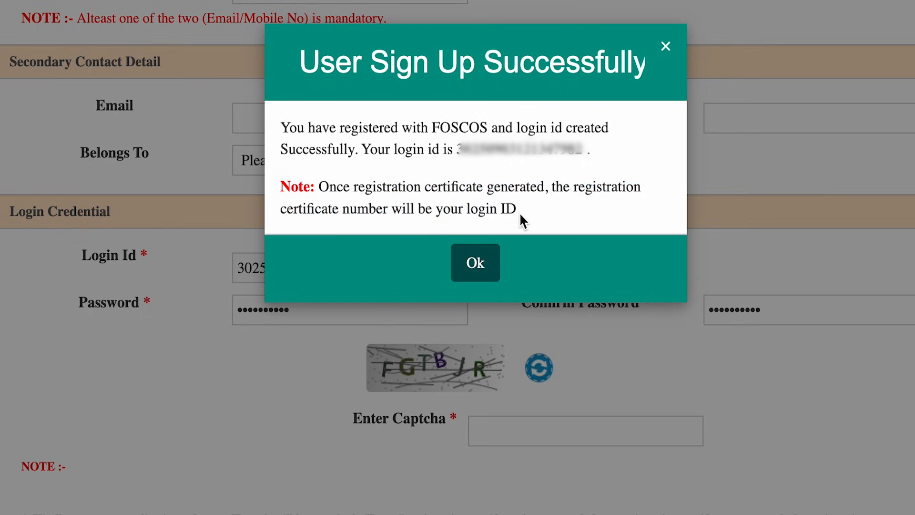
click(478, 262)
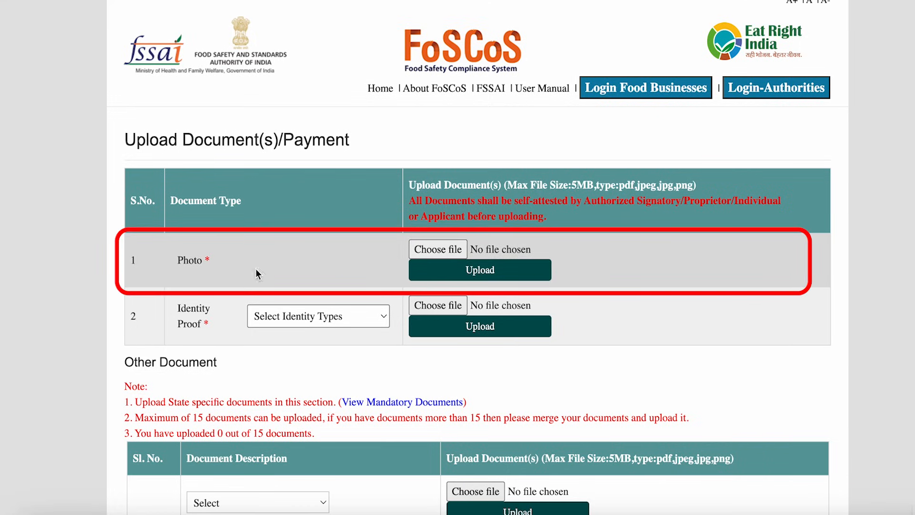
- Upload the applicant's photo and an Aadhar Card as identity proof
click(271, 315)
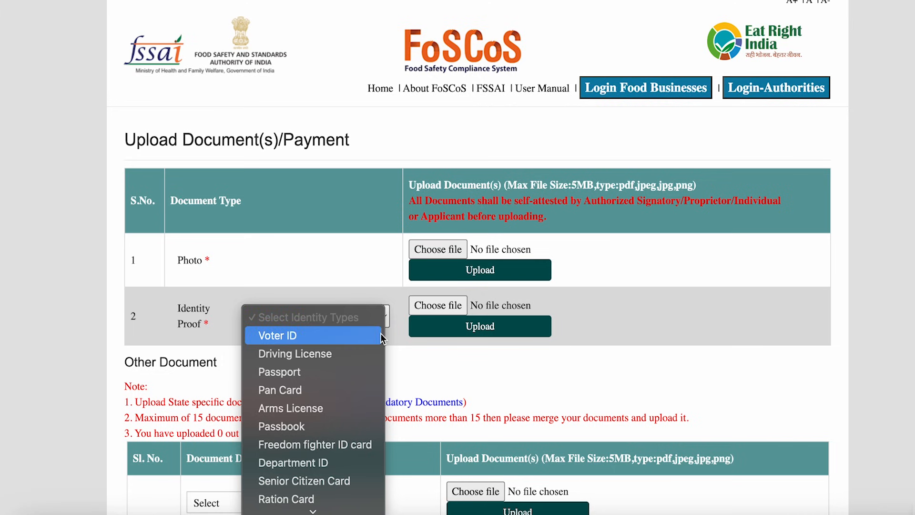
scroll(281, 382, down, 1)
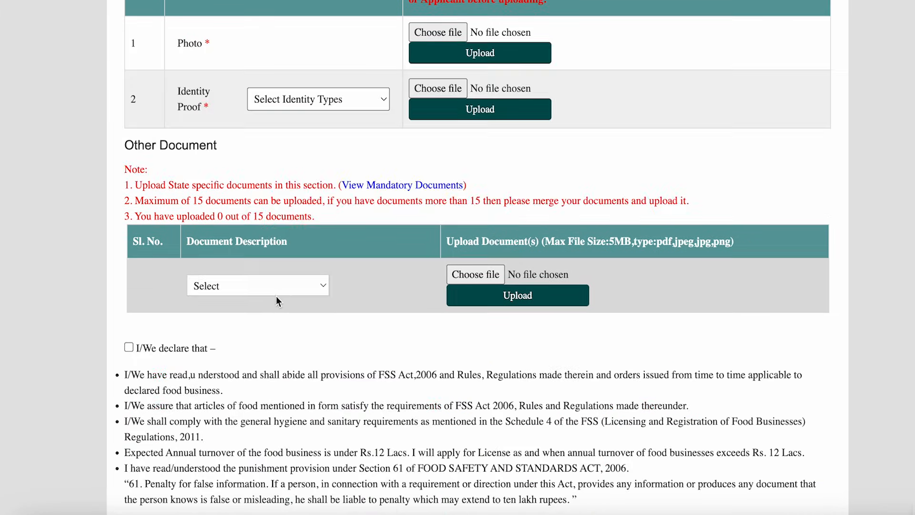
click(240, 291)
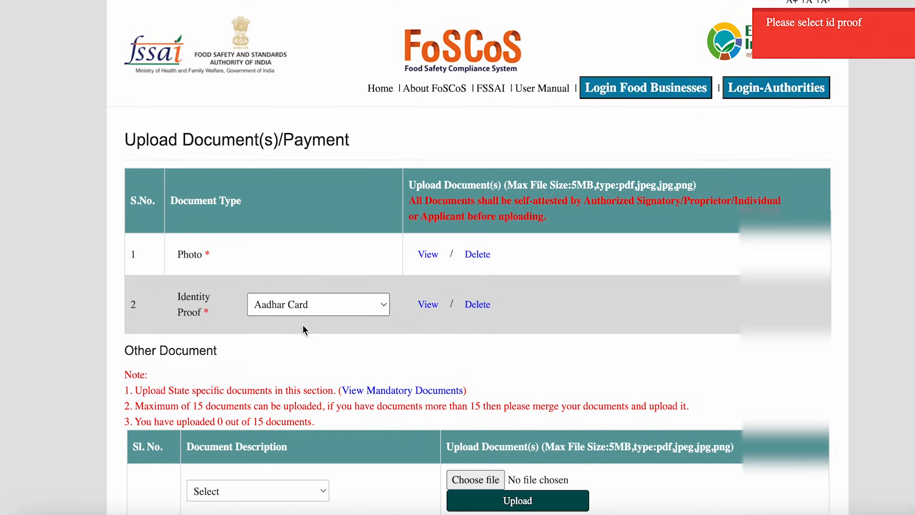
- Choose Online Payment through RazorPay for the certificate fee and review the GST field and payment notes
scroll(436, 318, down, 15)
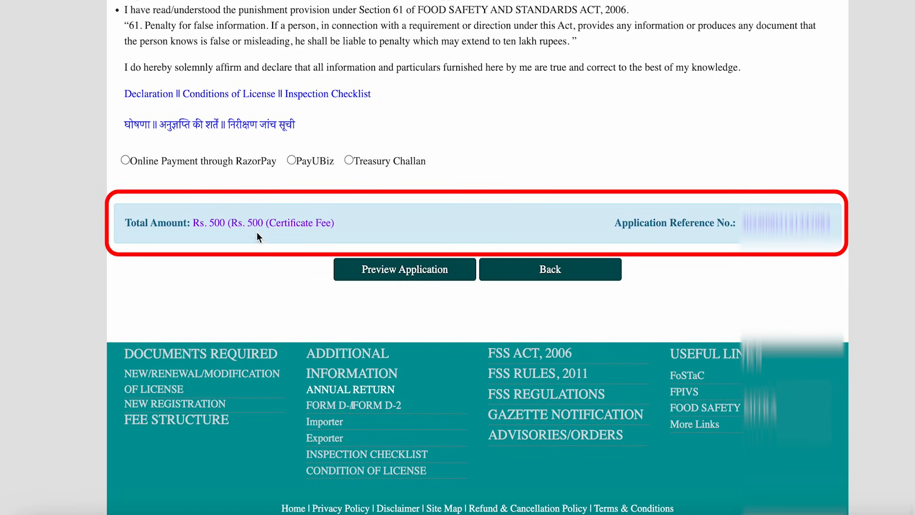
click(125, 161)
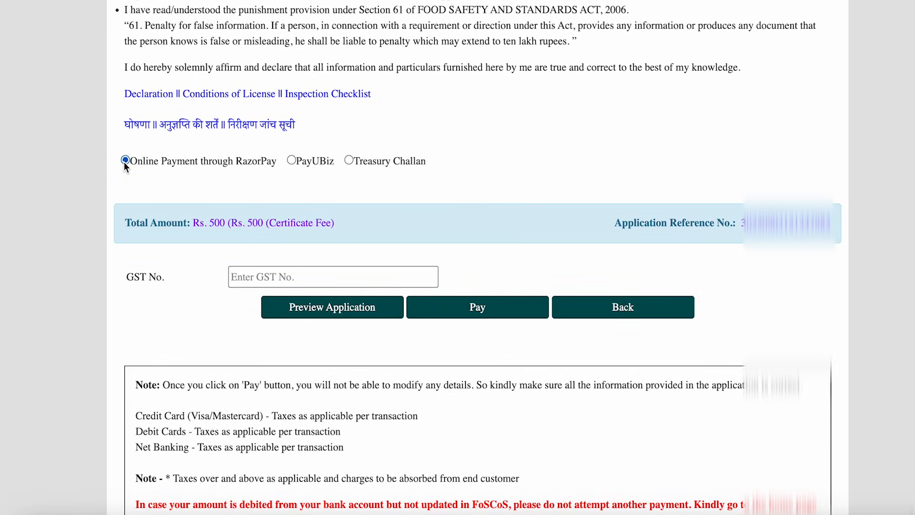
click(255, 271)
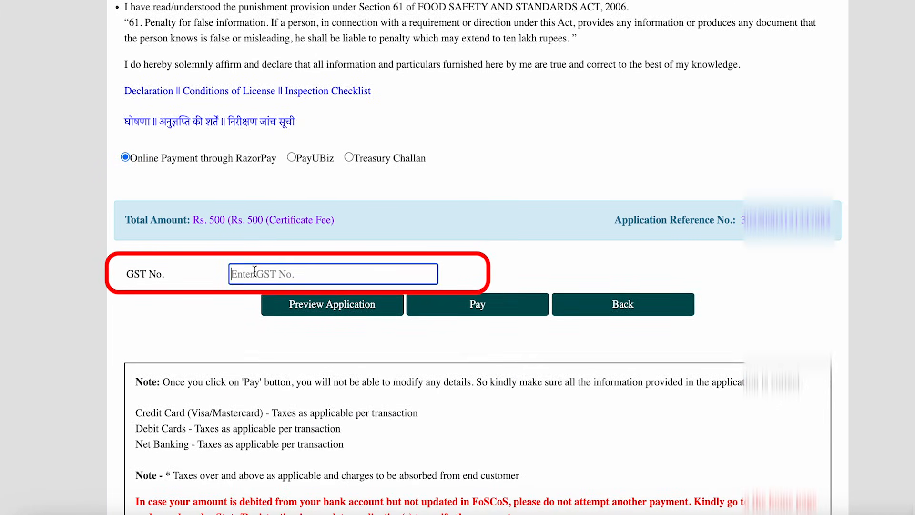
scroll(255, 270, down, 3)
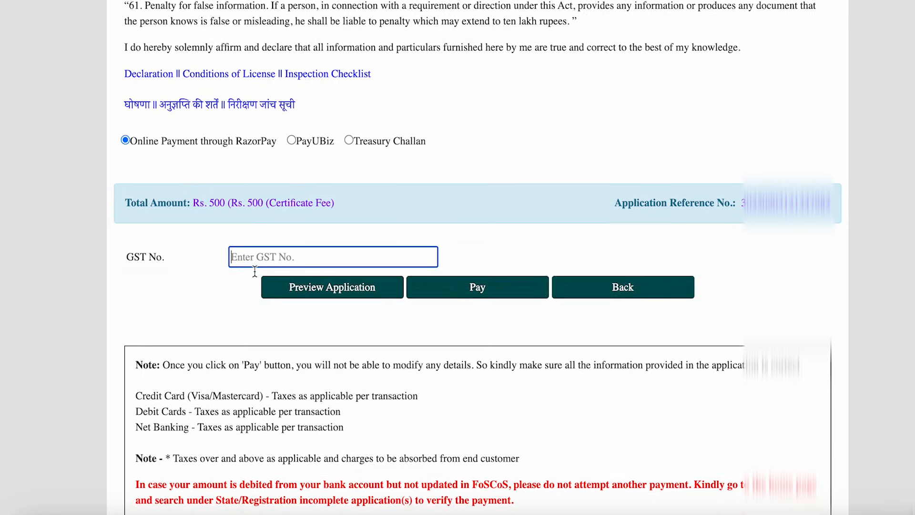
scroll(256, 272, down, 1)
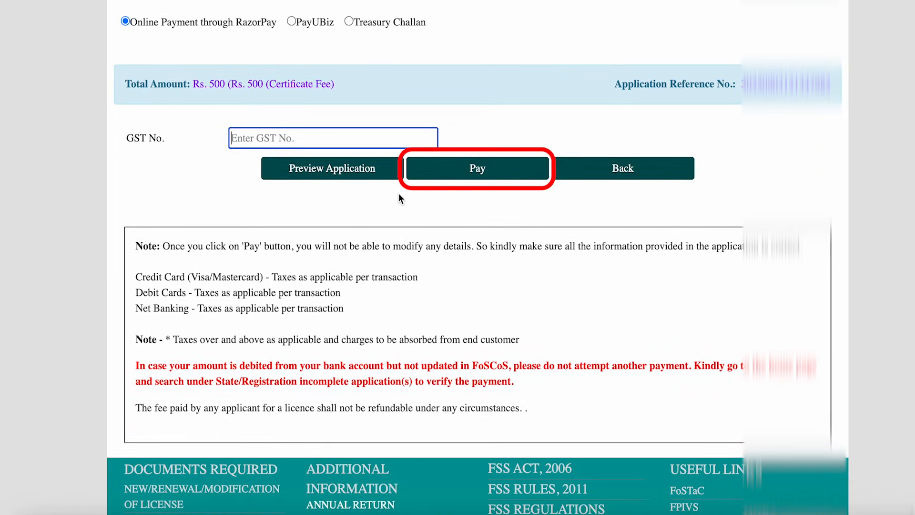
- Start the payment and proceed with the e-Sign by mobile to obtain the application receipt
click(476, 170)
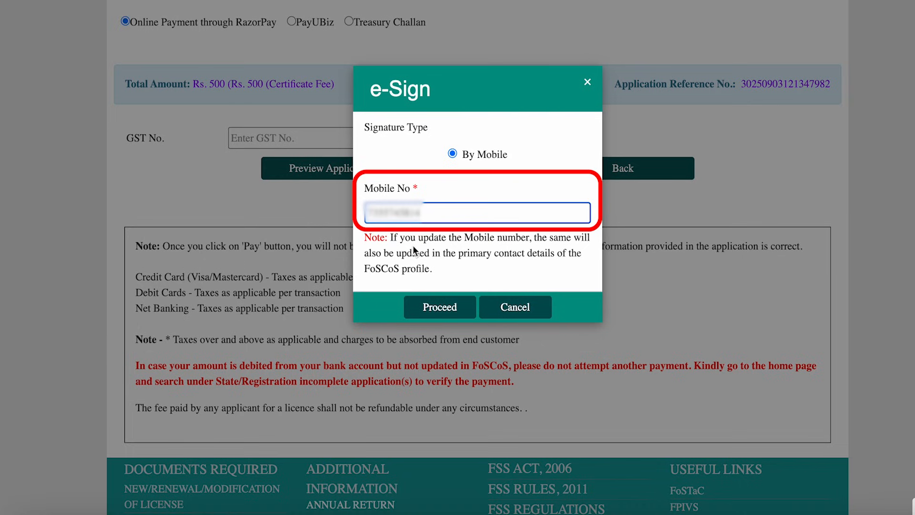
click(434, 305)
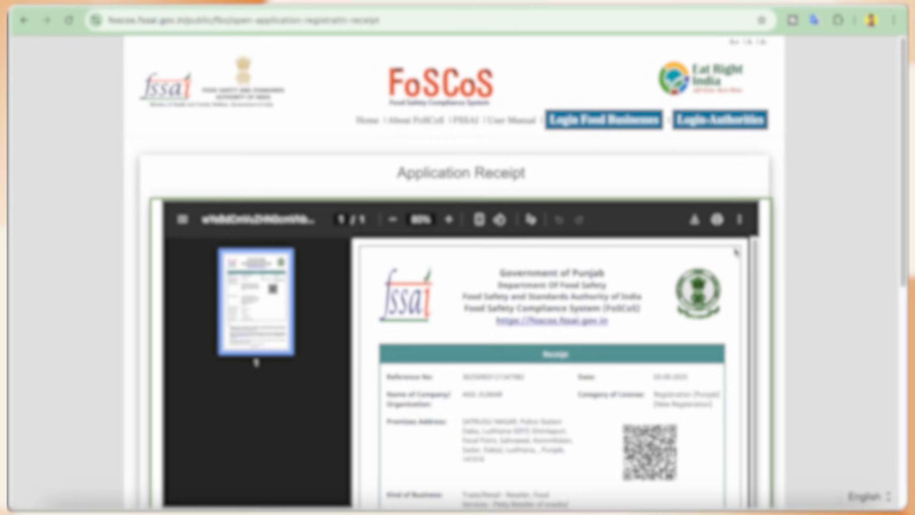
- Review the application receipt and save it as download.pdf in the Downloads folder
scroll(731, 281, down, 3)
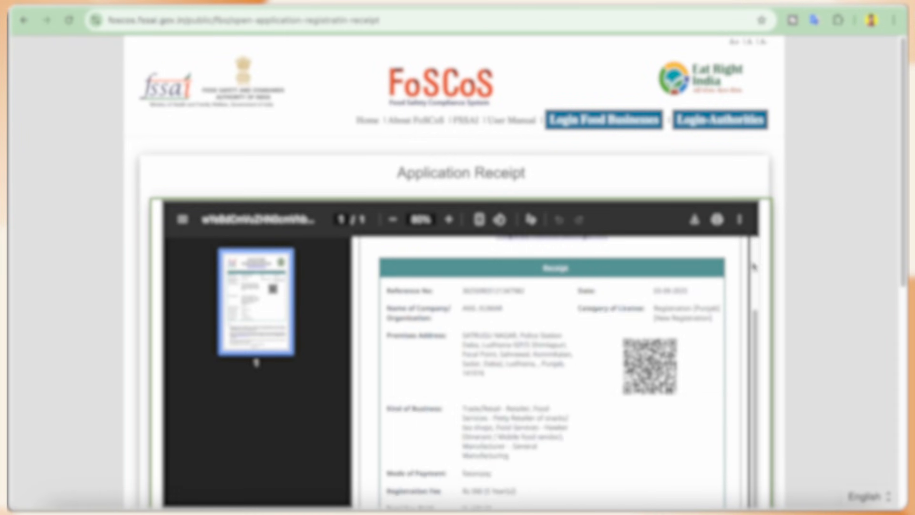
scroll(827, 255, down, 5)
scroll(737, 262, up, 6)
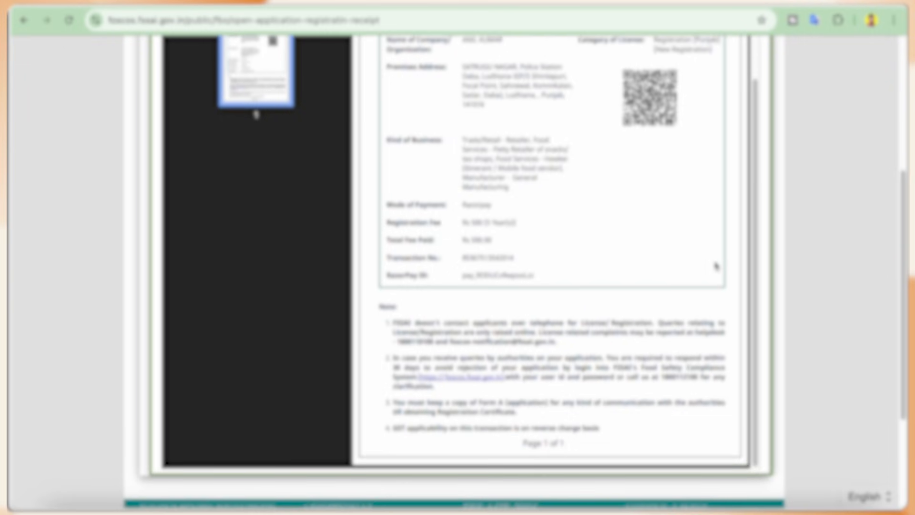
scroll(717, 266, up, 3)
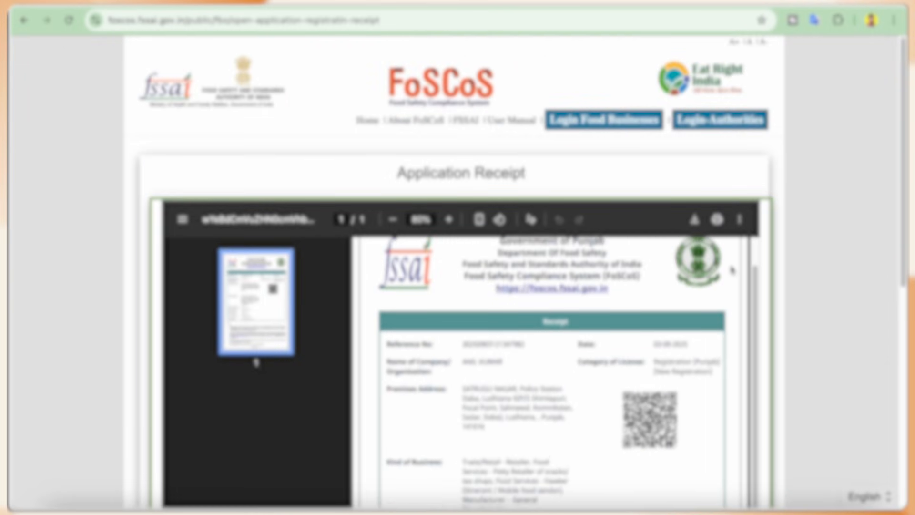
click(694, 220)
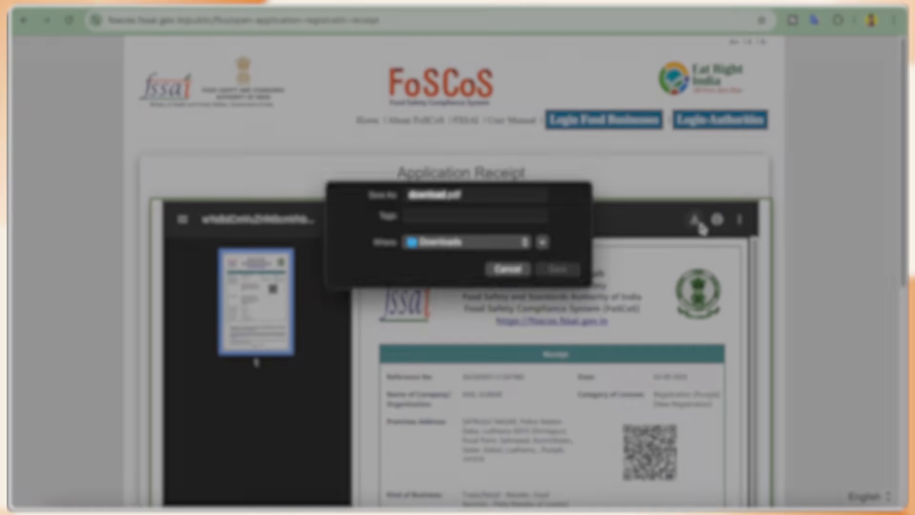
click(563, 280)
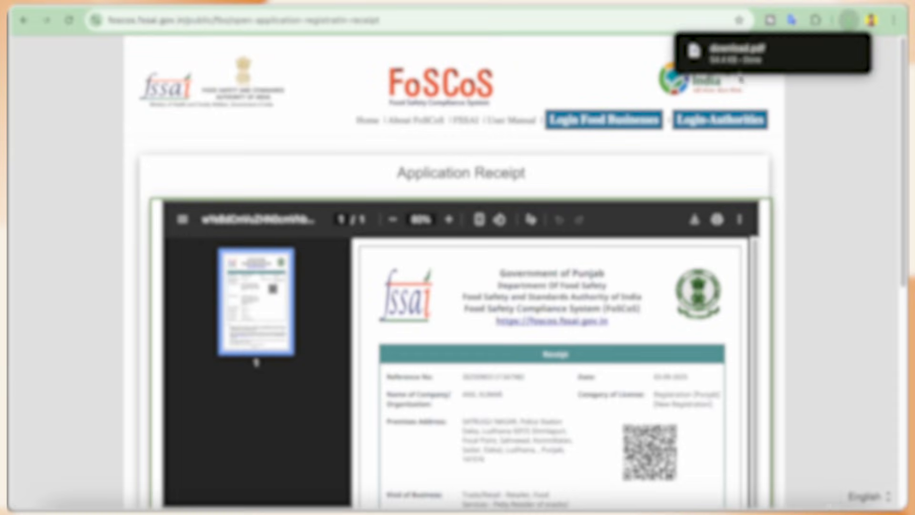
- Open the downloaded download.pdf to check the receipt's details and notes, and close it to return to the Application Receipt page
click(727, 60)
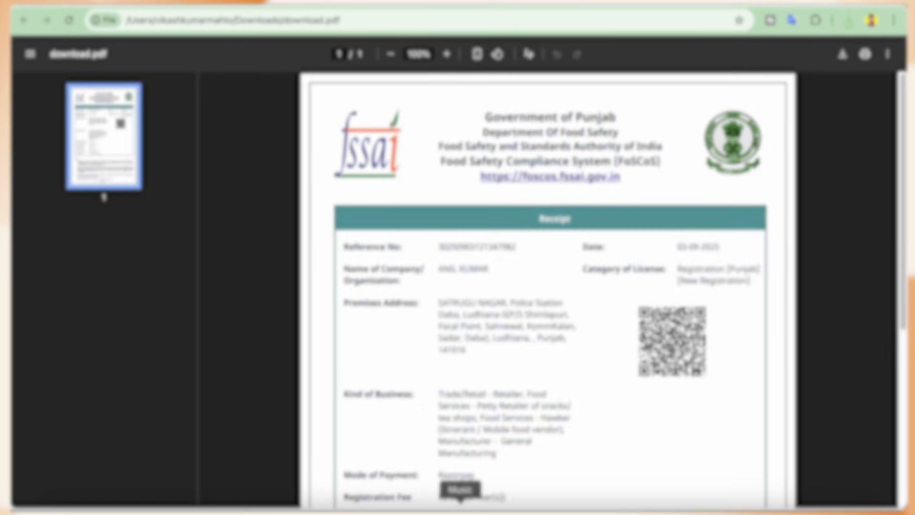
scroll(575, 404, down, 2)
scroll(574, 405, down, 5)
scroll(574, 400, up, 7)
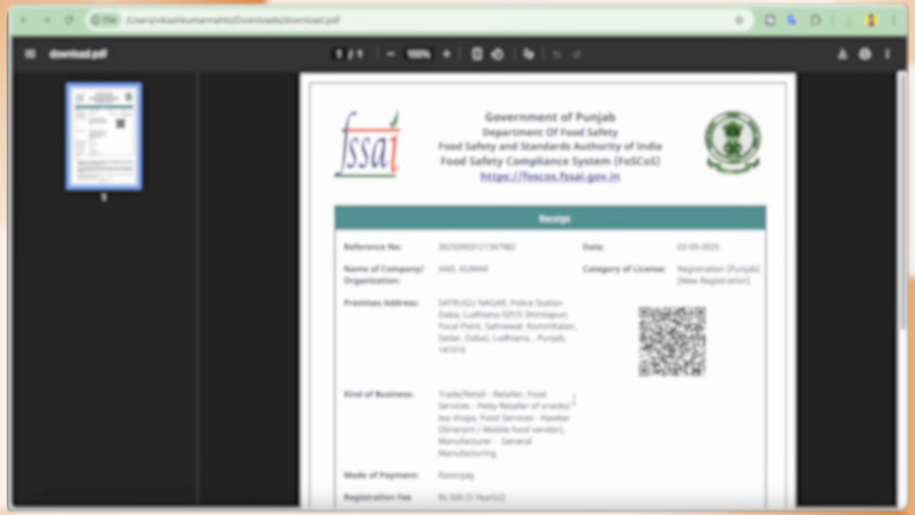
scroll(575, 401, down, 6)
scroll(593, 409, up, 6)
scroll(592, 409, down, 2)
key(ctrl+w)
scroll(546, 272, down, 10)
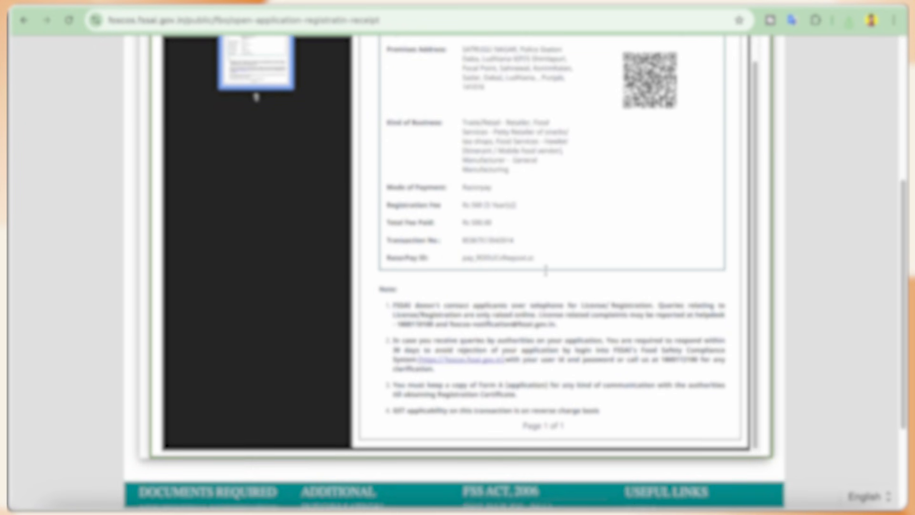
scroll(546, 273, up, 1)
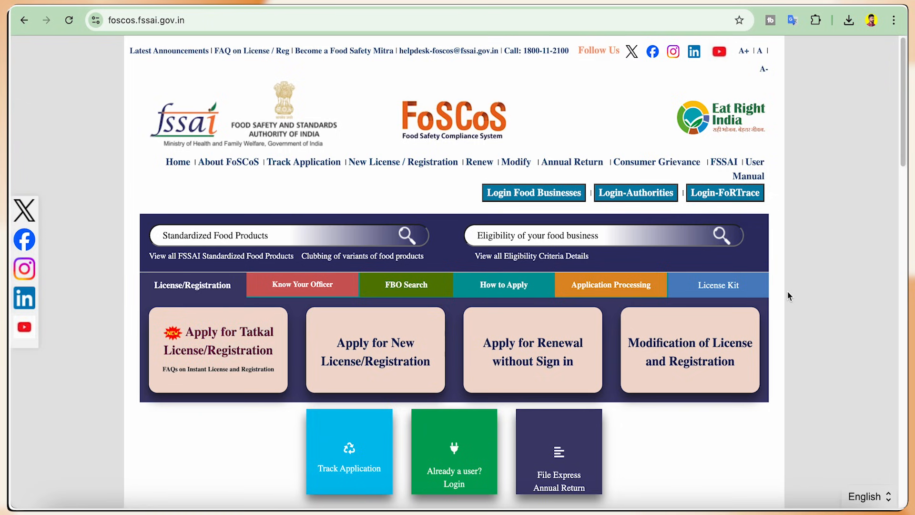
- Open the Track Application page from the FoSCoS home page and paste in the application reference number
scroll(782, 293, down, 3)
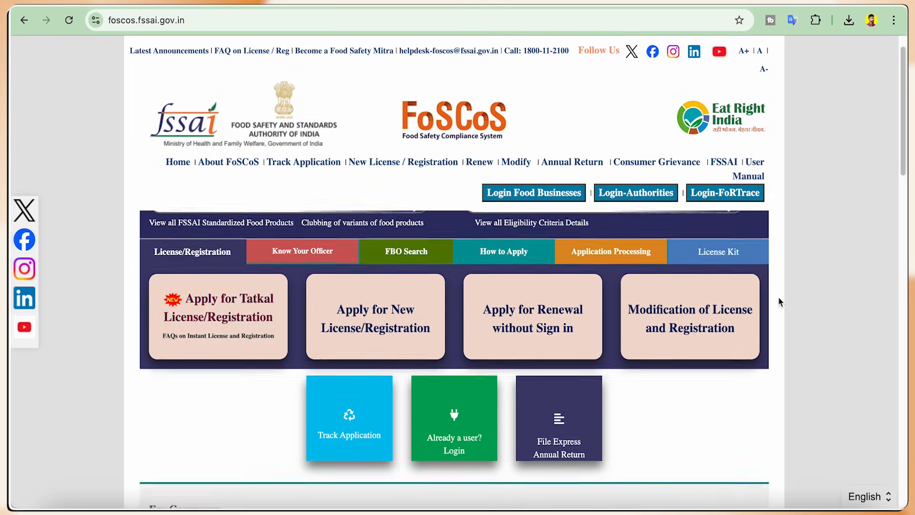
scroll(778, 297, up, 3)
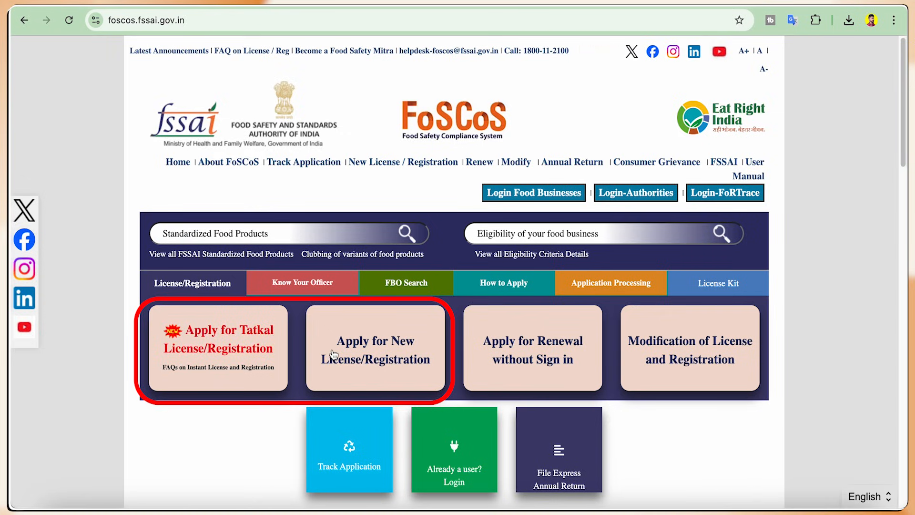
click(339, 439)
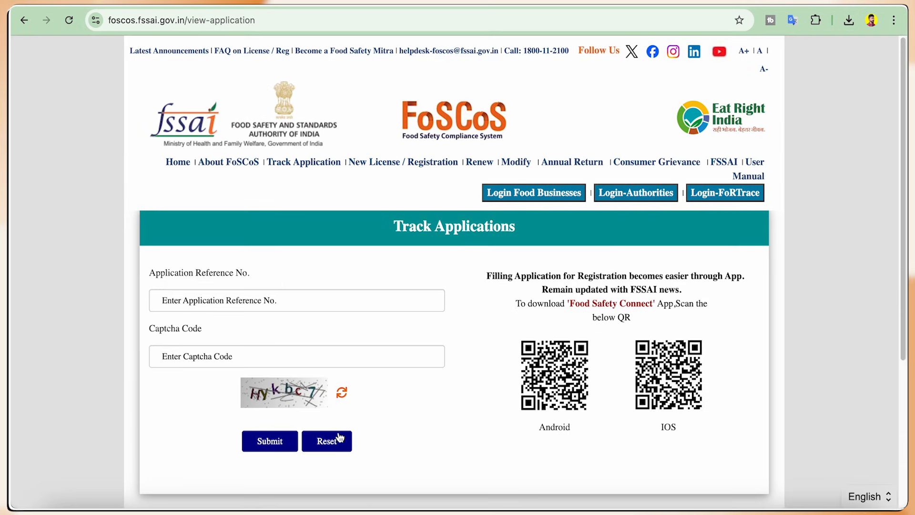
click(254, 292)
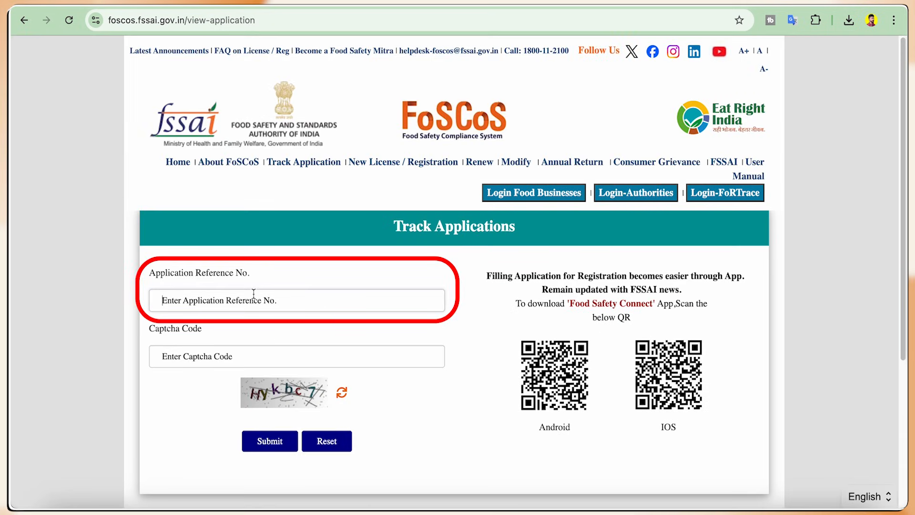
click(241, 364)
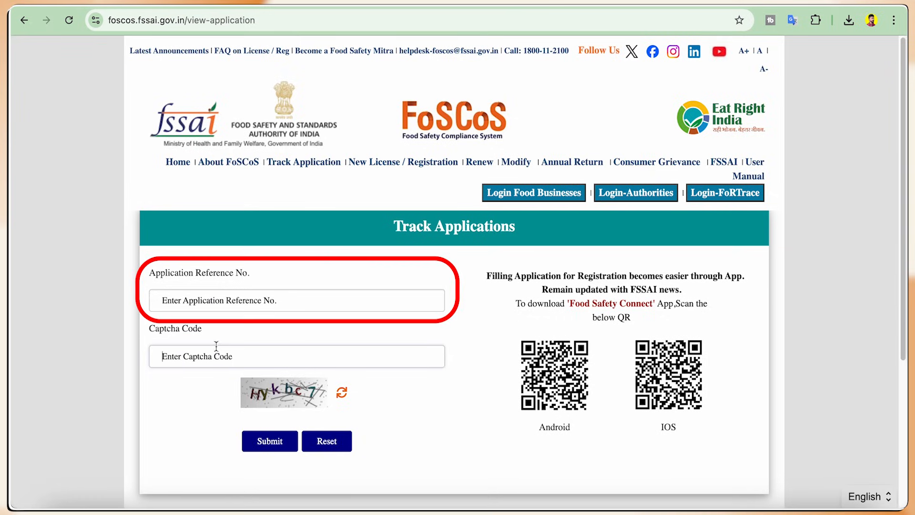
click(216, 305)
key(ctrl+v)
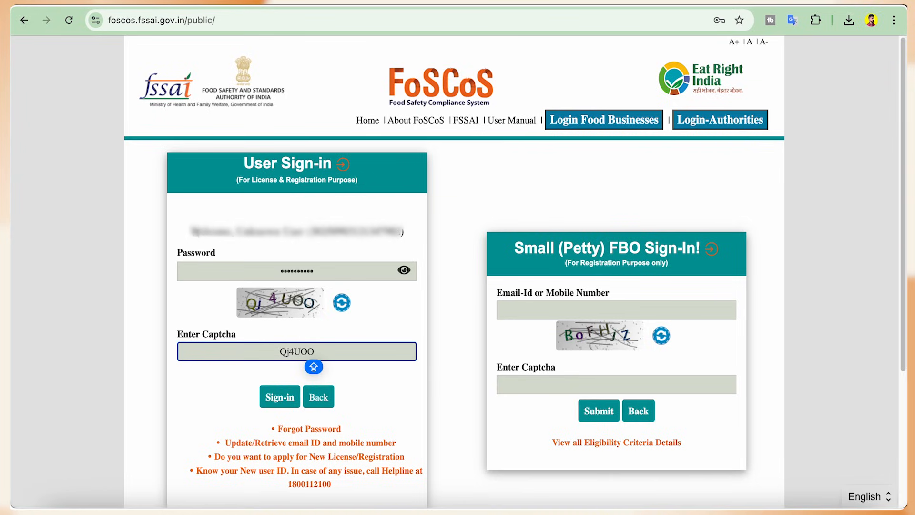
- Check the welcome line above the password and sign in to the account under User Sign-in
drag(192, 233, 358, 250)
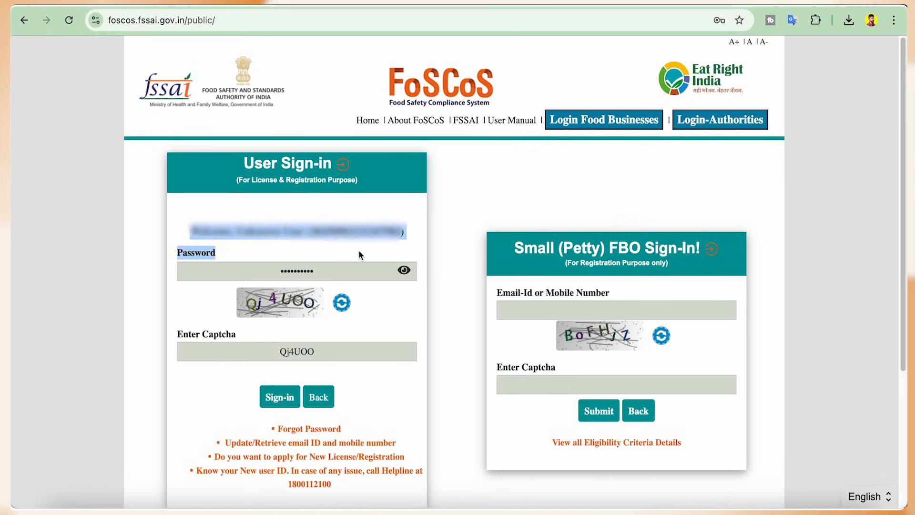
click(358, 250)
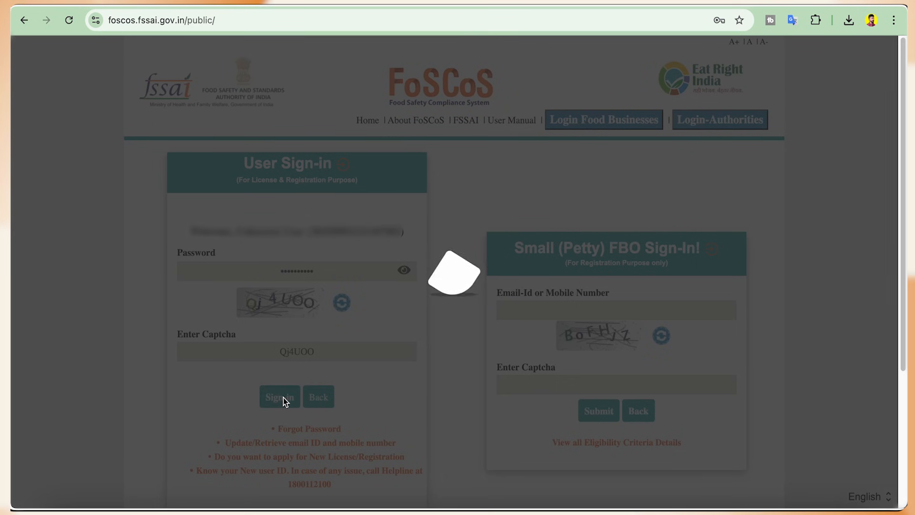
click(284, 400)
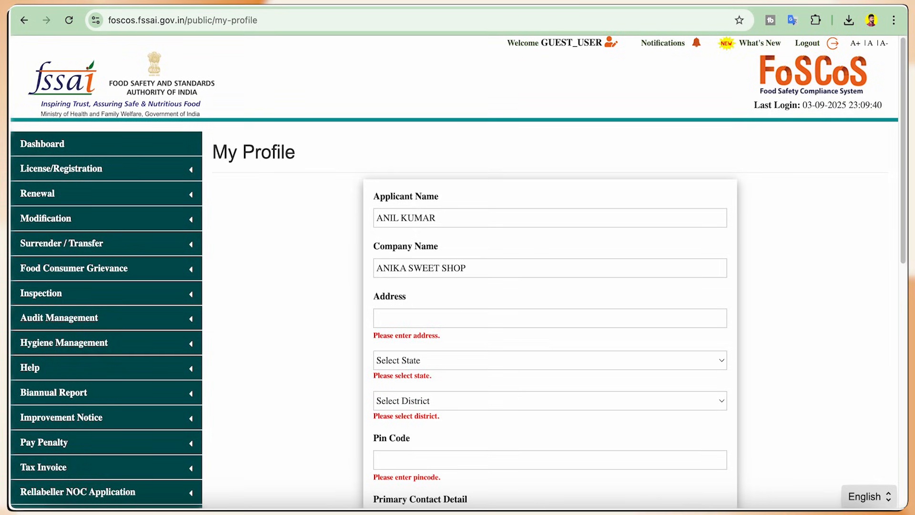